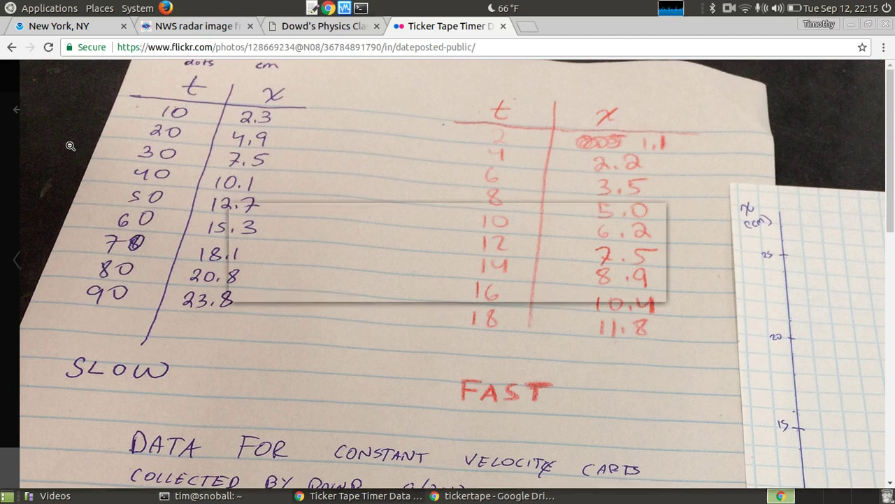
# Switch from the Flickr ticker-tape data photo to the Google Drive tickertape folder
pyautogui.hotkey('alt', 'Tab')
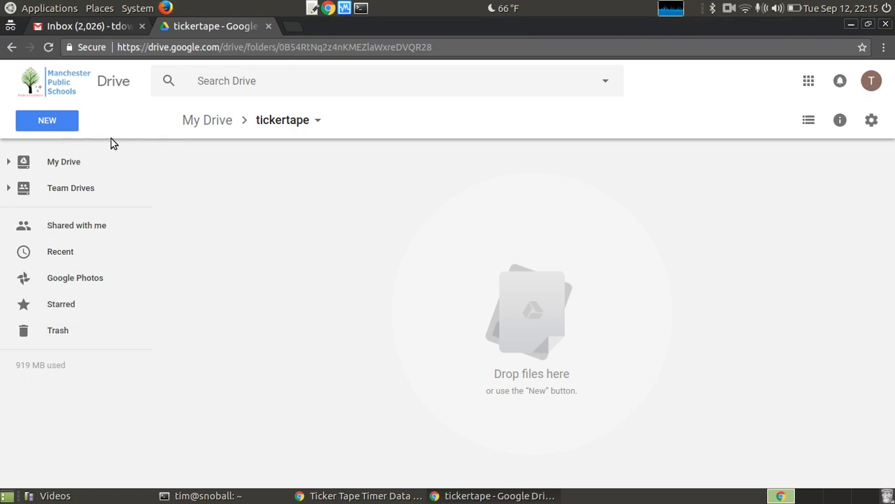
# Create a new Google Sheets spreadsheet in the tickertape folder and select its title
pyautogui.click(60, 126)
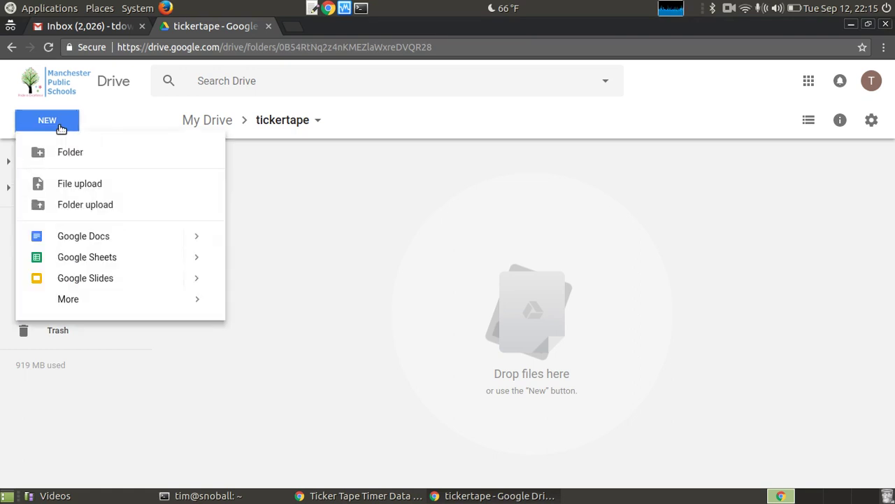
pyautogui.click(85, 257)
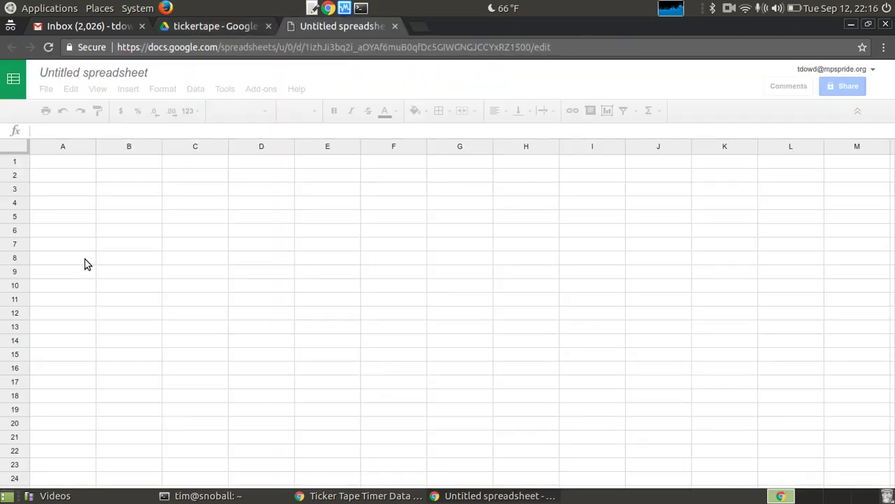
pyautogui.click(97, 72)
pyautogui.doubleClick(97, 72)
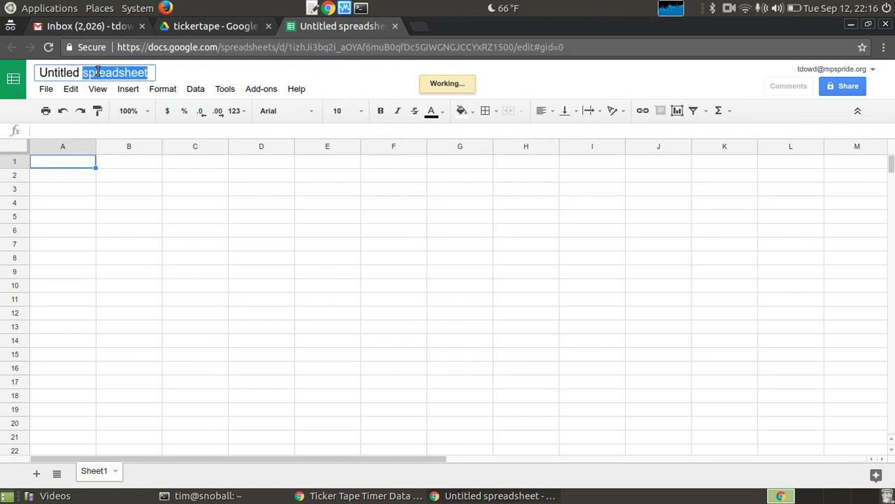
pyautogui.tripleClick(97, 73)
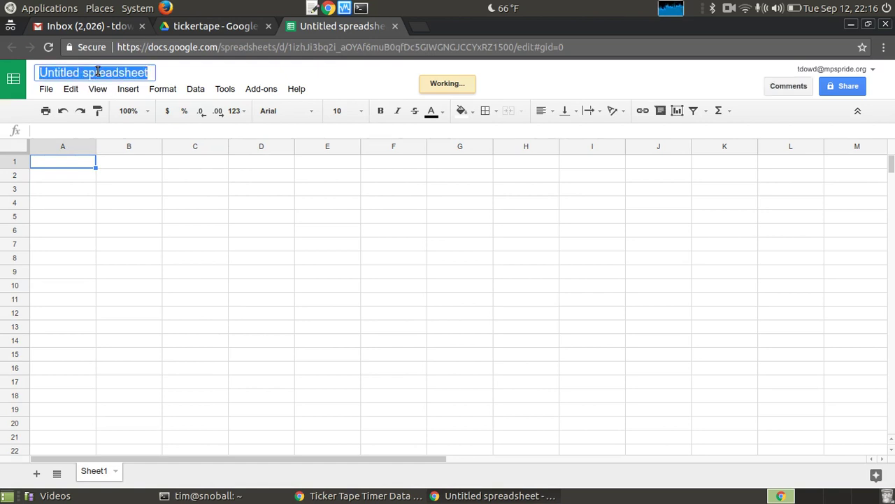
# Rename the spreadsheet to 'Constant Velocity Ticker Tape Data'
pyautogui.write('Co')
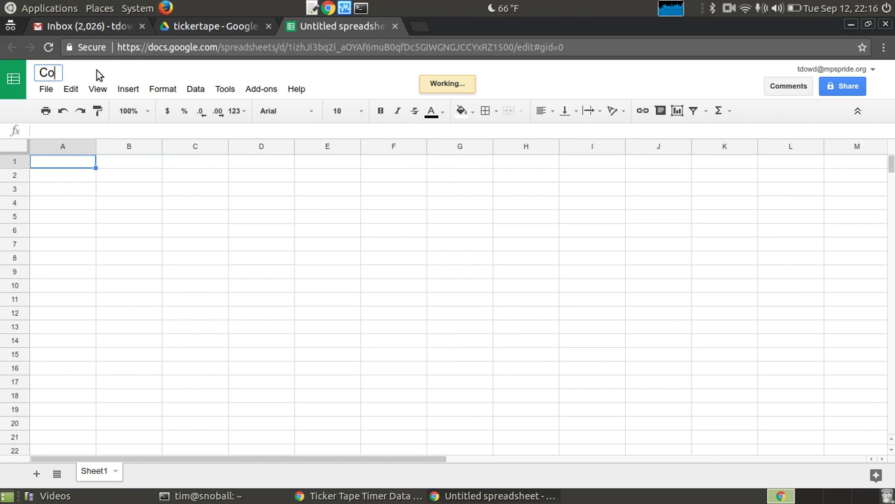
pyautogui.write('nstant Velic')
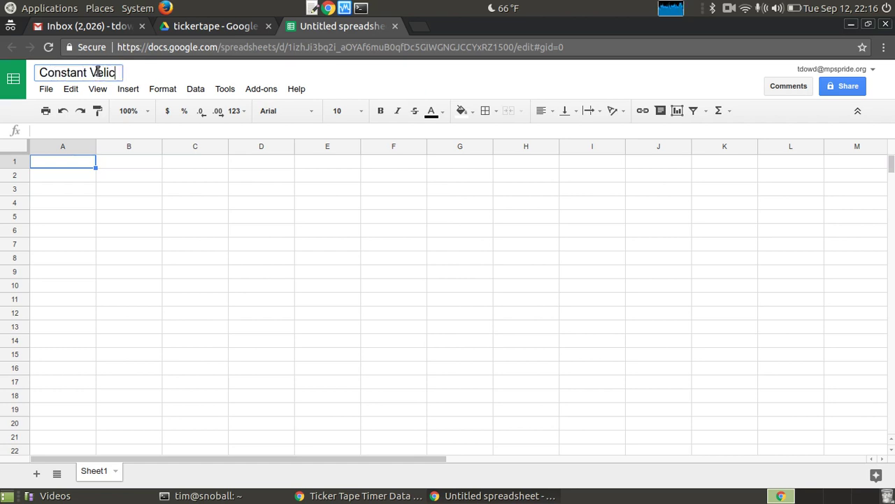
pyautogui.press('BackSpace')
pyautogui.press('BackSpace')
pyautogui.write('ocityTickert')
pyautogui.press('BackSpace')
pyautogui.write('Tape Data')
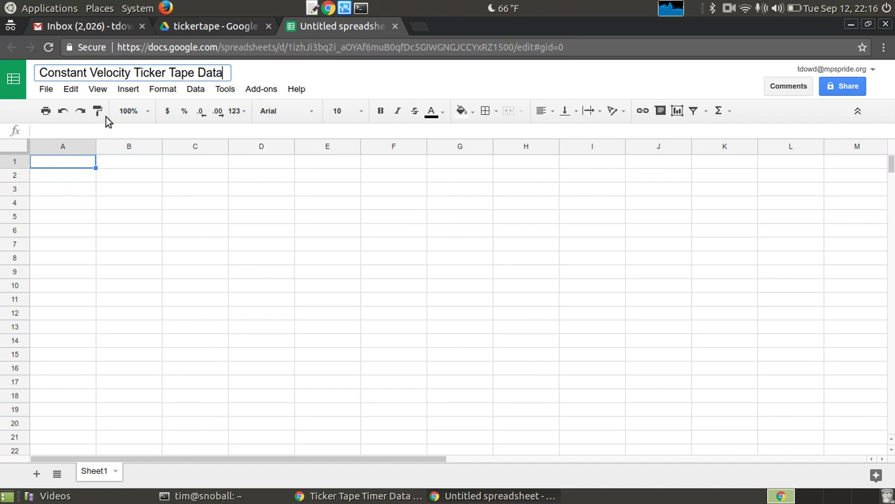
pyautogui.click(95, 194)
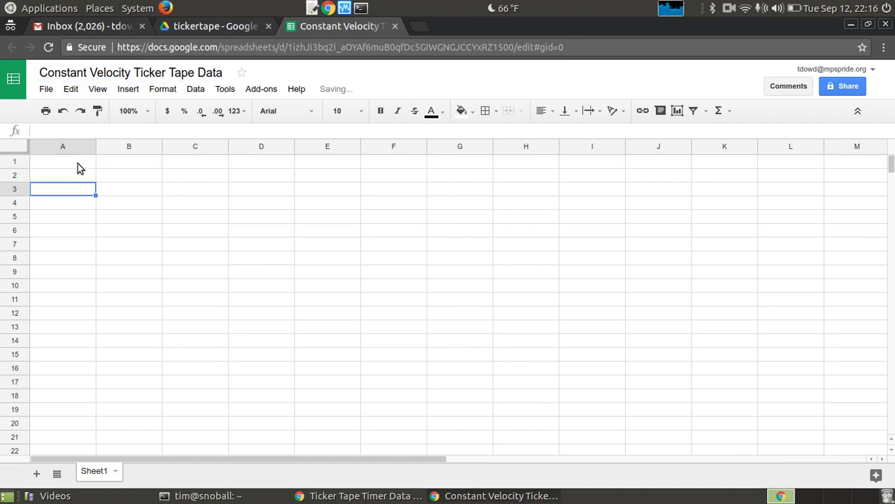
pyautogui.click(78, 163)
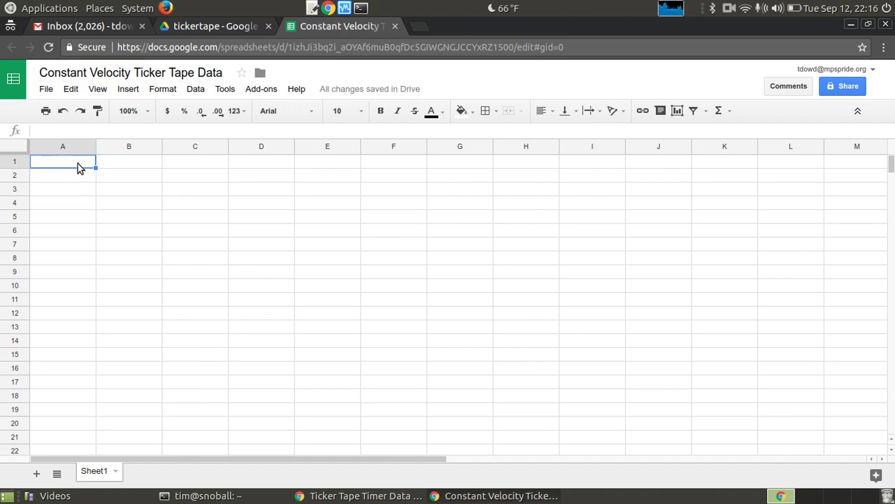
# Enter the headers 'time (dots)' in A1 and 'position (cm)' in B1
pyautogui.write('tim')
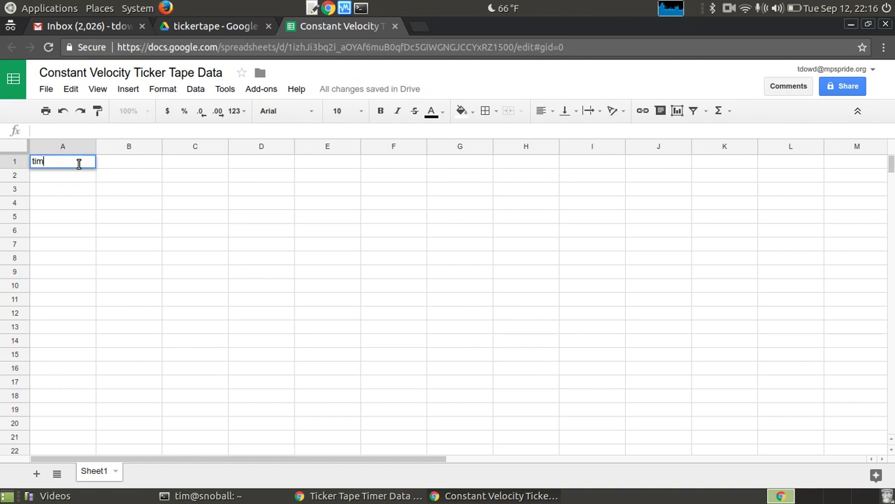
pyautogui.write('e (dots)')
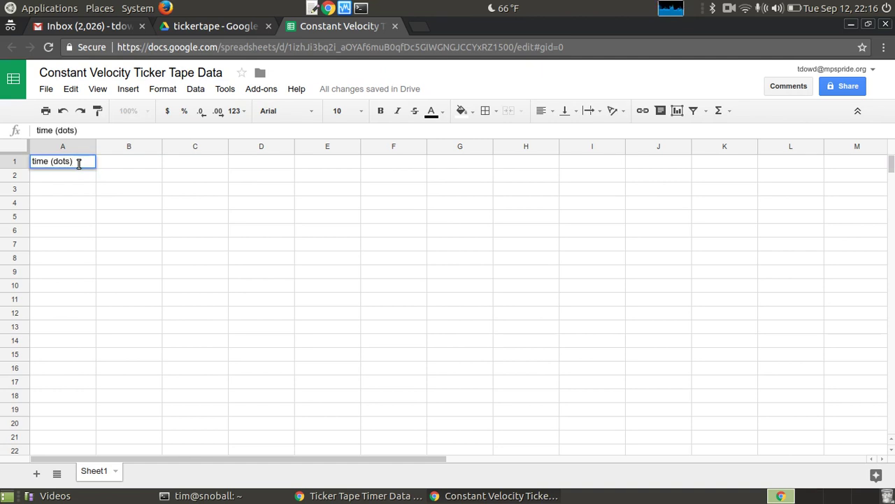
pyautogui.press('Tab')
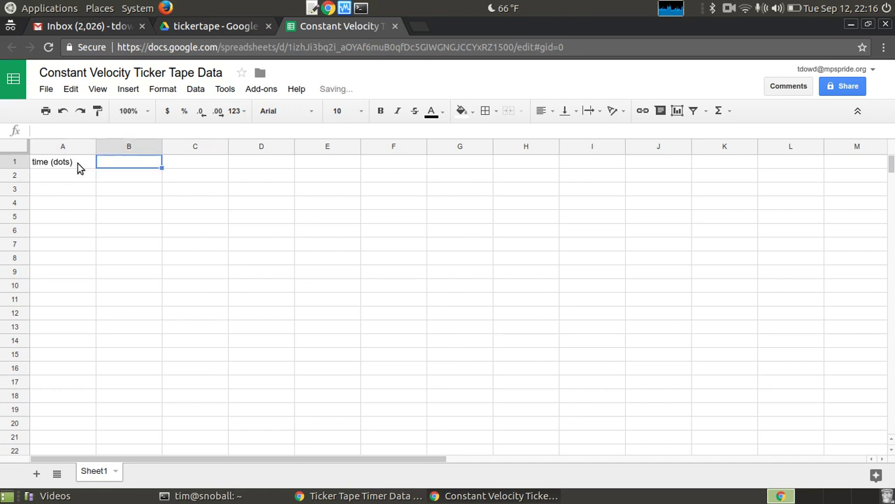
pyautogui.write('distance')
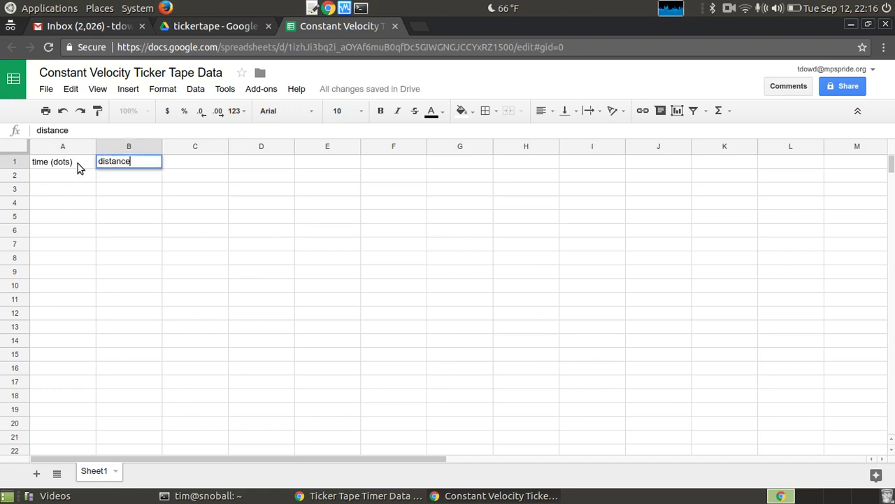
pyautogui.press('BackSpace')
pyautogui.press('BackSpace')
pyautogui.press('BackSpace')
pyautogui.press('BackSpace')
pyautogui.press('BackSpace')
pyautogui.press('BackSpace')
pyautogui.press('BackSpace')
pyautogui.press('BackSpace')
pyautogui.write('position (cm)')
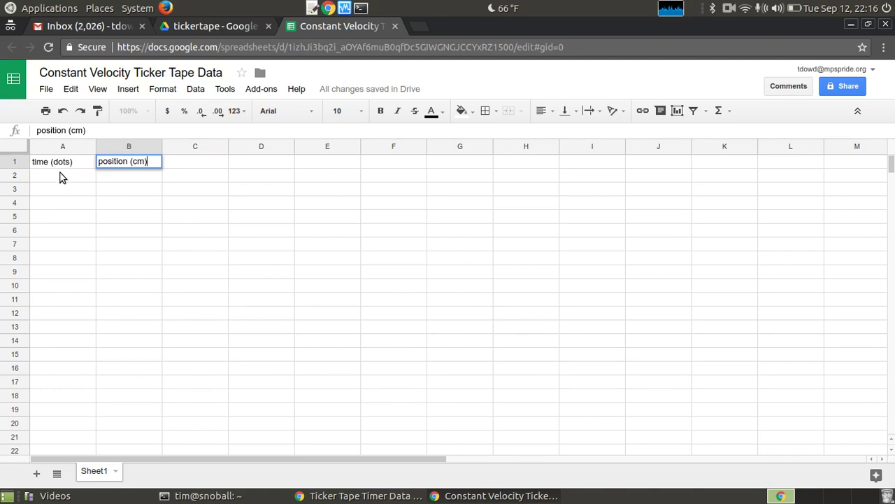
pyautogui.click(61, 175)
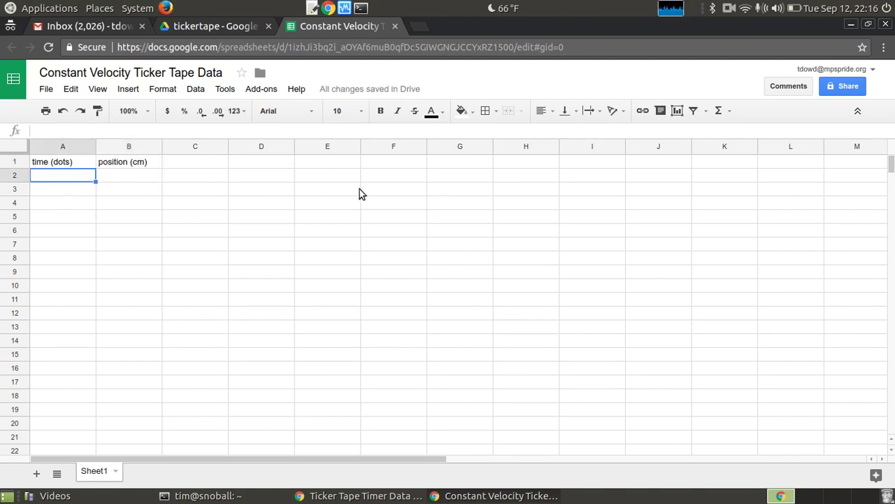
pyautogui.hotkey('alt', 'Tab')
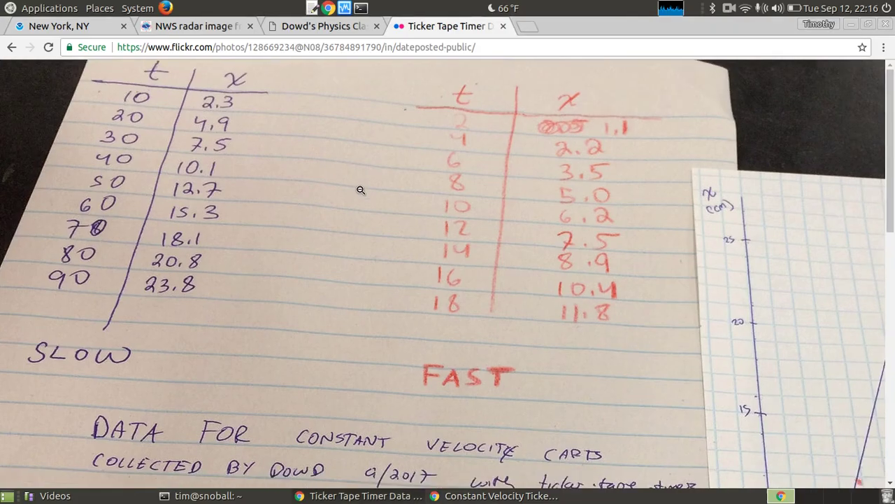
# Copy the slow cart's data from the photo into rows 2–10: times 10–90 dots, positions 2.3–23.8 cm
pyautogui.click(359, 189)
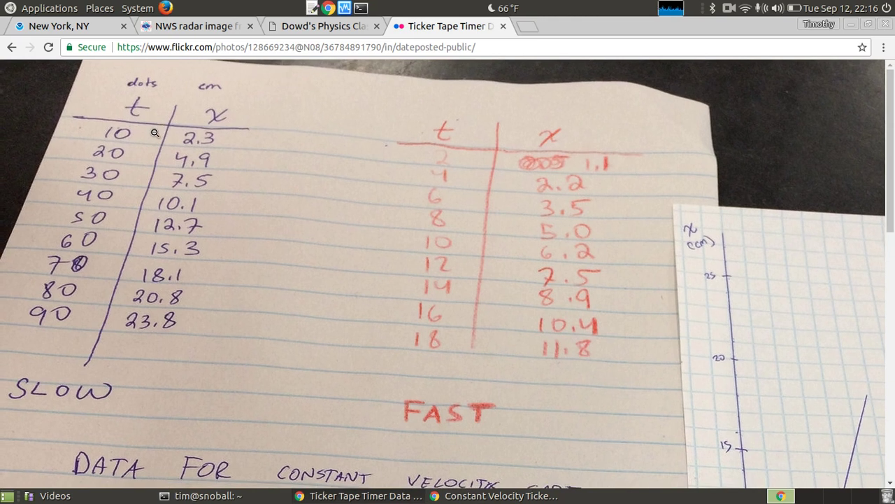
pyautogui.hotkey('alt', 'Tab')
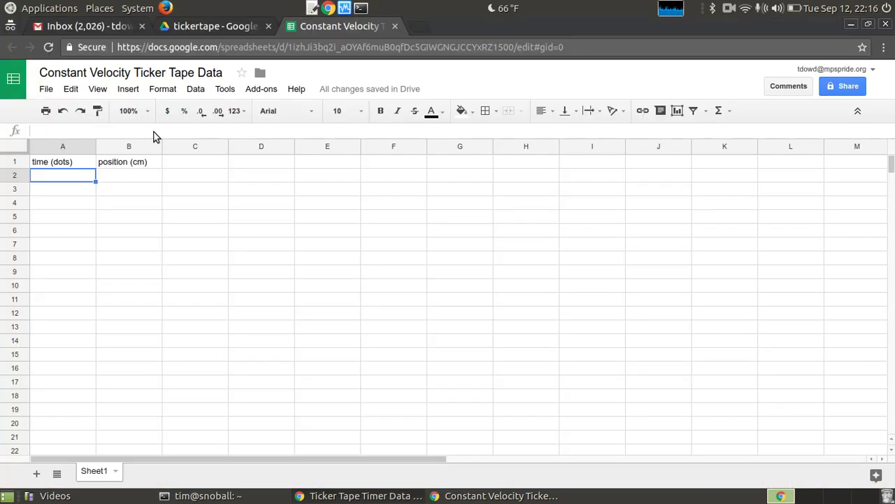
pyautogui.write('10')
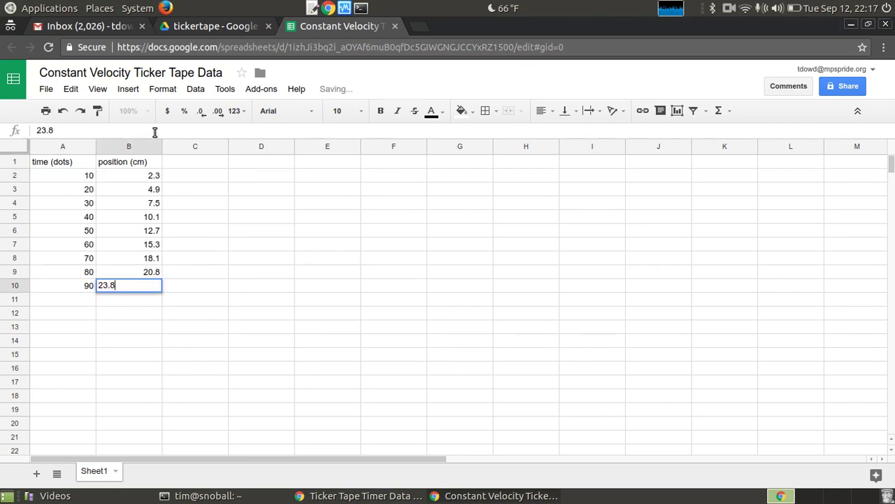
pyautogui.press('Return')
pyautogui.hotkey('alt', 'Tab')
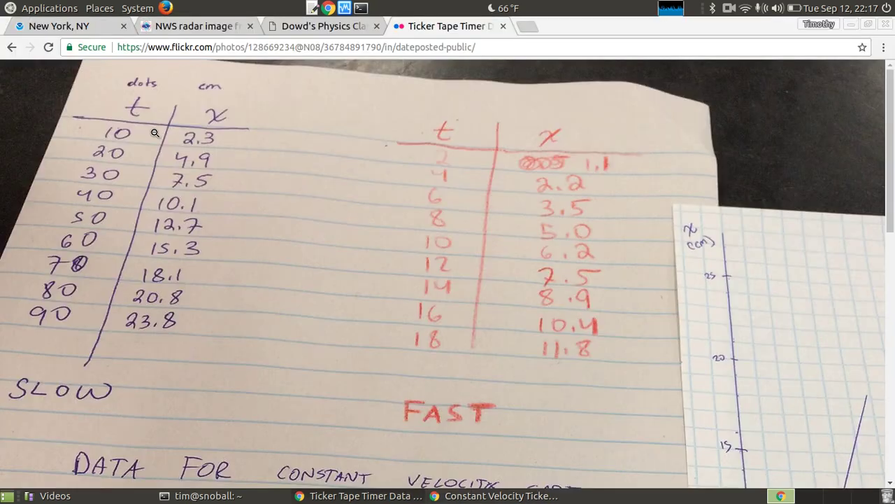
pyautogui.hotkey('alt', 'Tab')
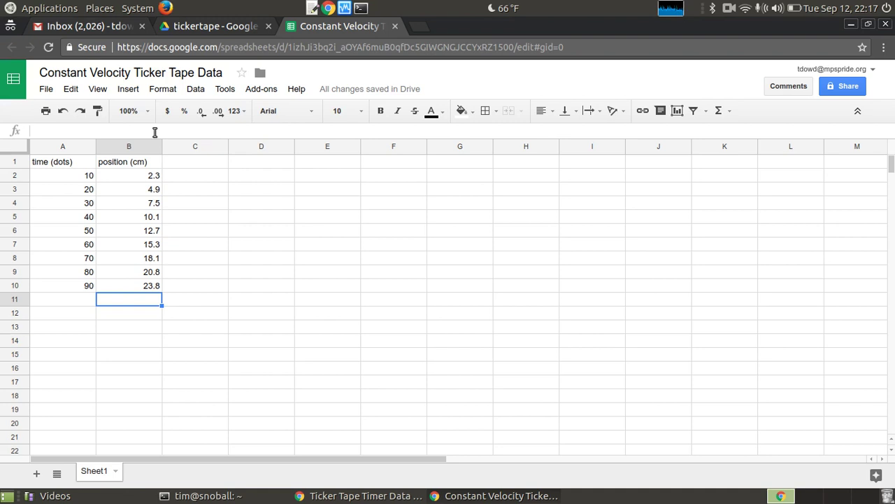
pyautogui.click(77, 167)
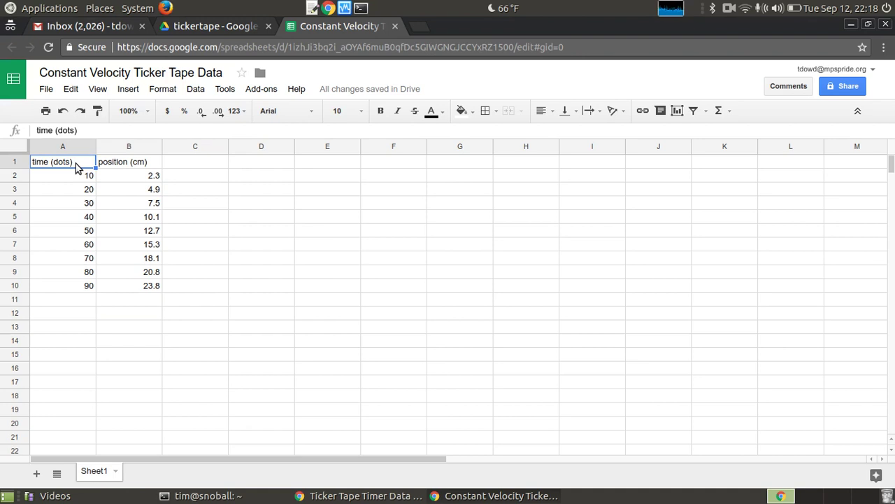
# Insert a chart built from the data range A1:B10
pyautogui.hotkey('shift', 'Right')
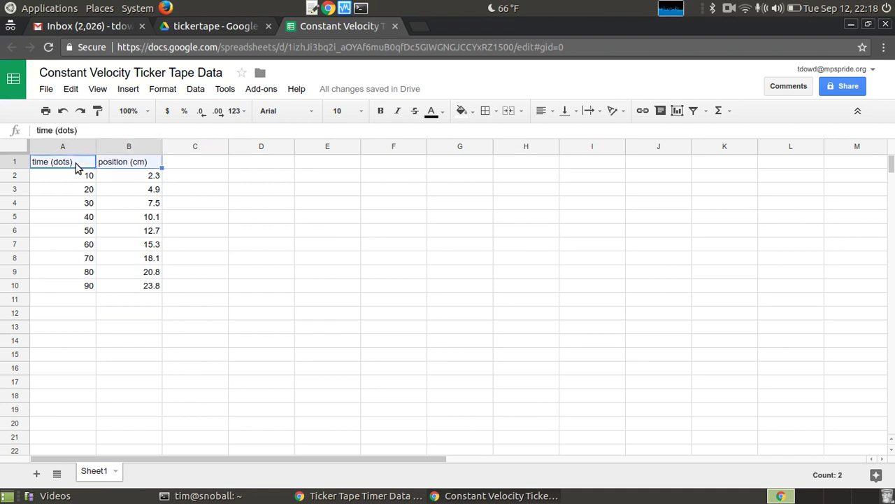
pyautogui.hotkey('shift', 'Down')
pyautogui.hotkey('shift', 'Down')
pyautogui.hotkey('shift', 'Down')
pyautogui.hotkey('shift', 'Down')
pyautogui.hotkey('shift', 'Down')
pyautogui.hotkey('shift', 'Down')
pyautogui.hotkey('shift', 'Down')
pyautogui.hotkey('shift', 'Down')
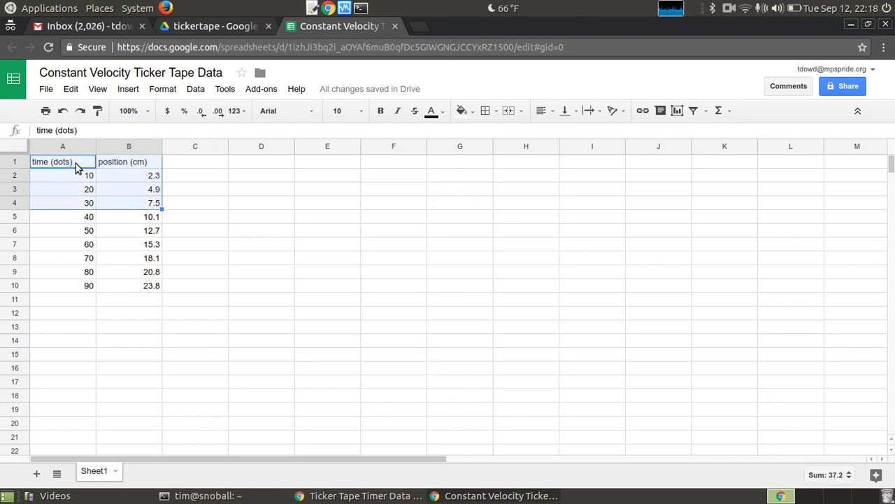
pyautogui.hotkey('shift', 'Down')
pyautogui.hotkey('shift', 'Down')
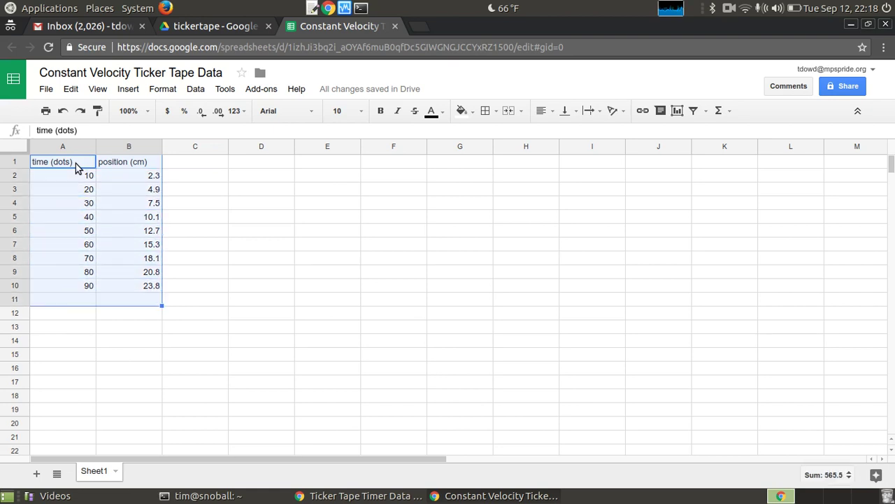
pyautogui.hotkey('shift', 'Up')
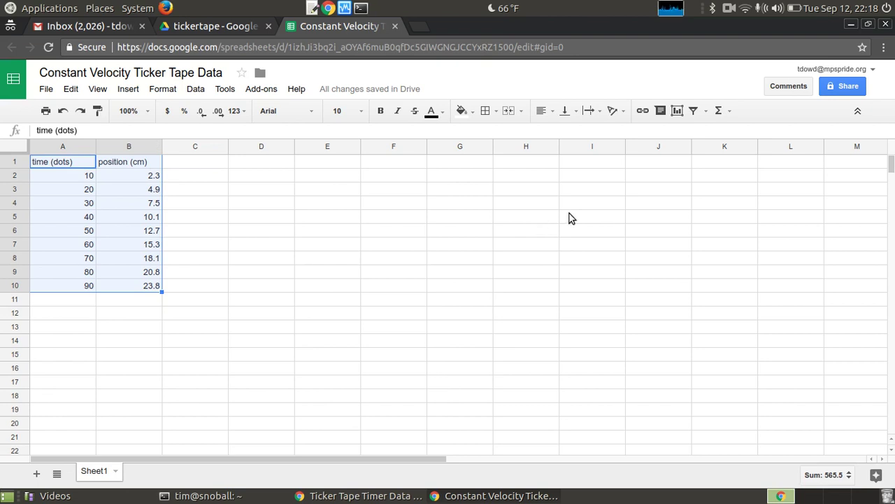
pyautogui.click(682, 116)
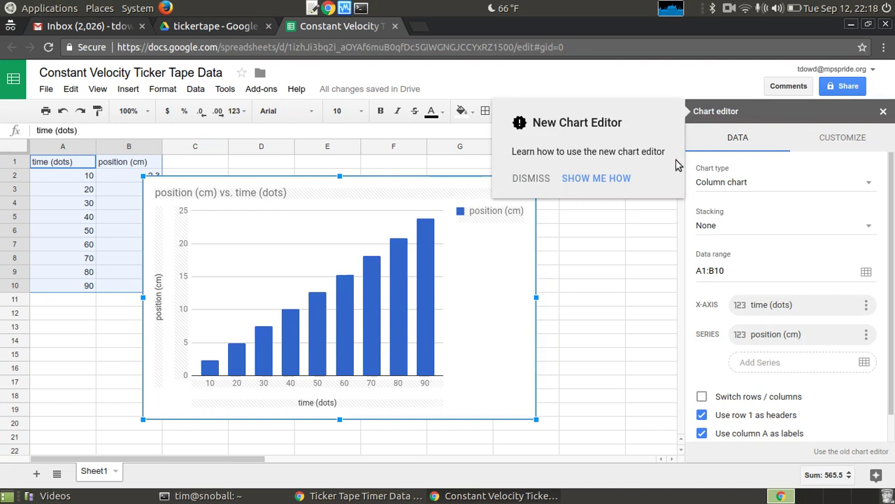
# Dismiss the chart editor tip and change the chart type to Scatter
pyautogui.click(543, 179)
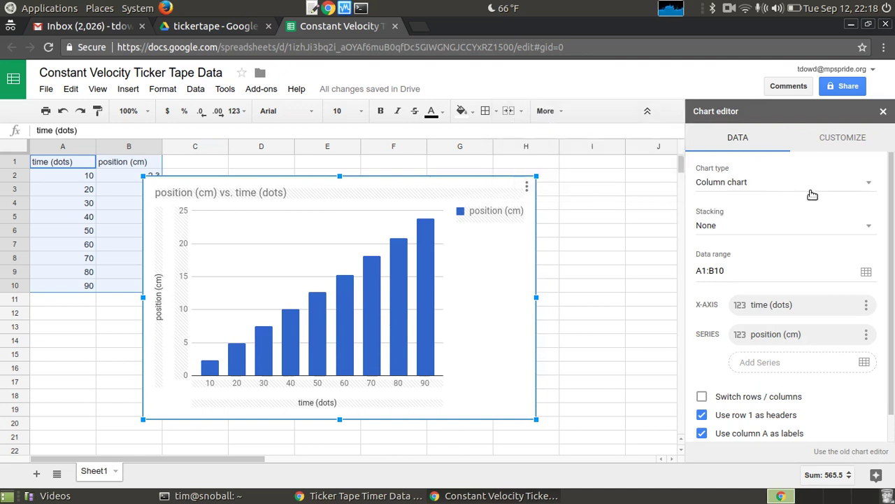
pyautogui.click(866, 184)
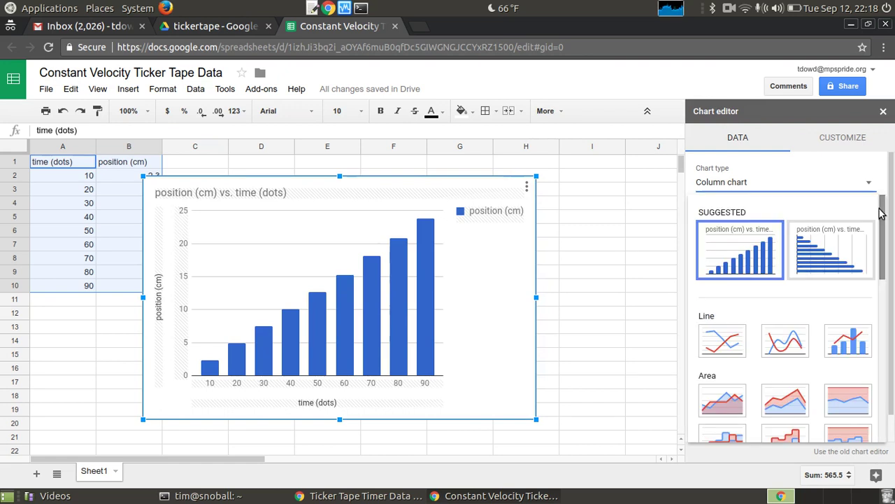
pyautogui.moveTo(881, 213); pyautogui.dragTo(879, 391)
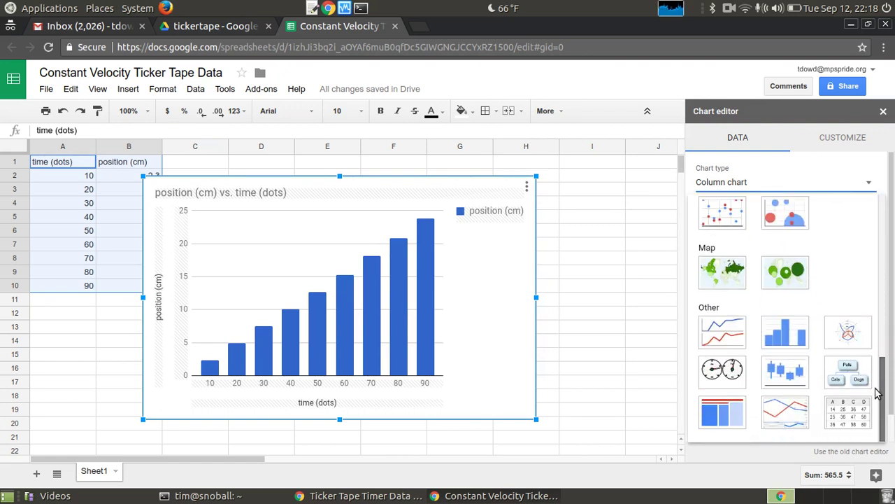
pyautogui.click(736, 225)
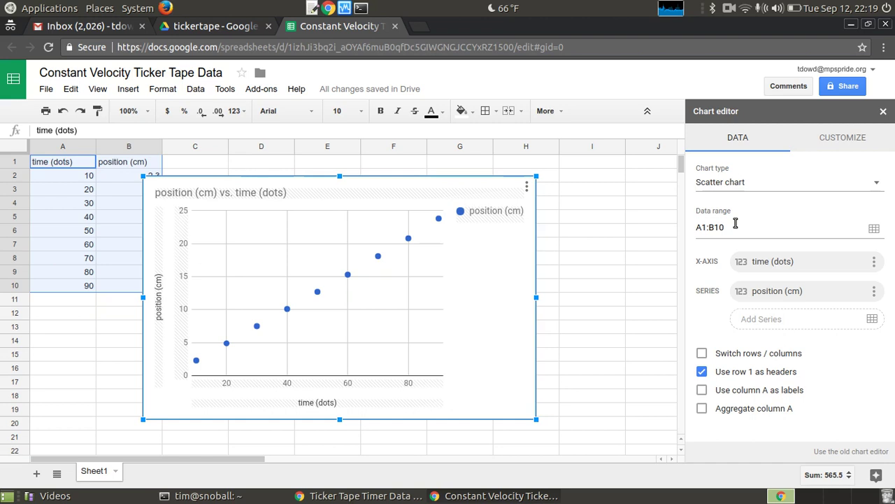
# In the Customize options, expand the Series settings for the position (cm) series
pyautogui.click(830, 144)
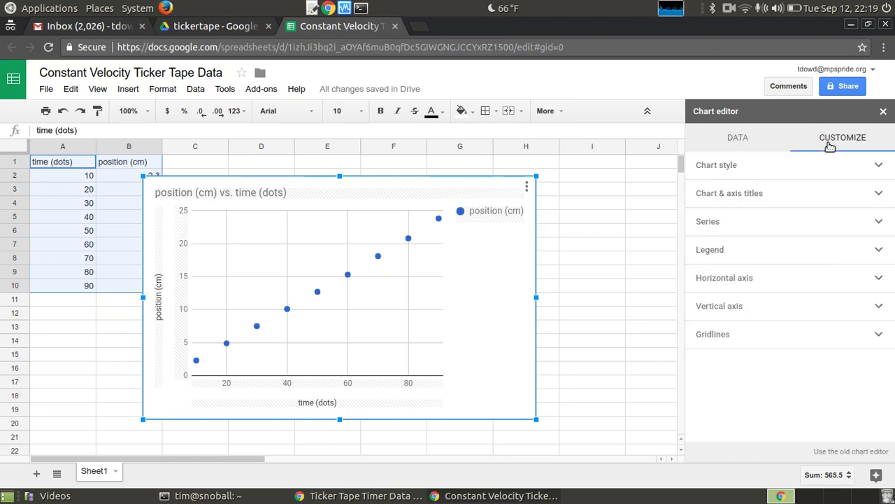
pyautogui.click(814, 259)
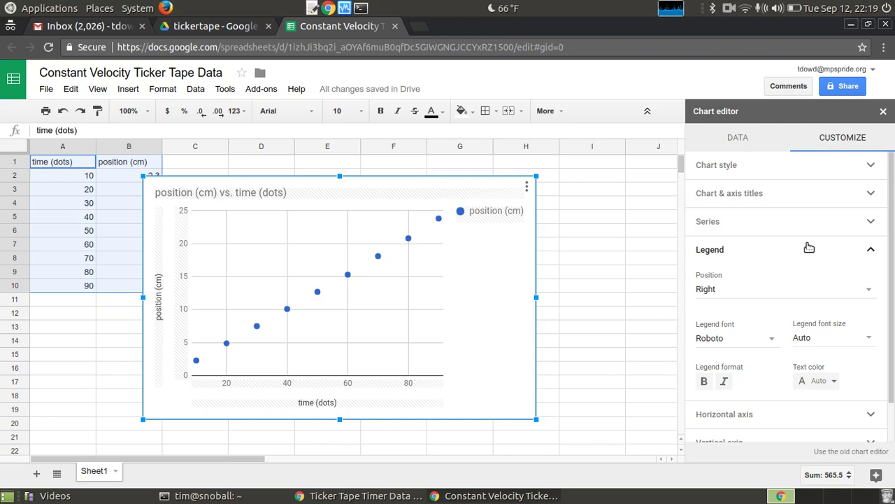
pyautogui.click(804, 222)
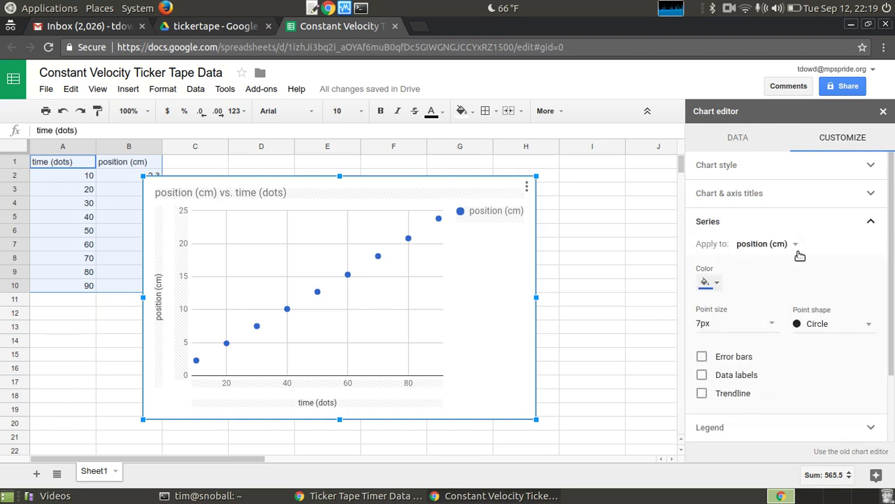
# Add a Linear trendline labelled with its equation, 0.267*x + -0.508
pyautogui.click(703, 394)
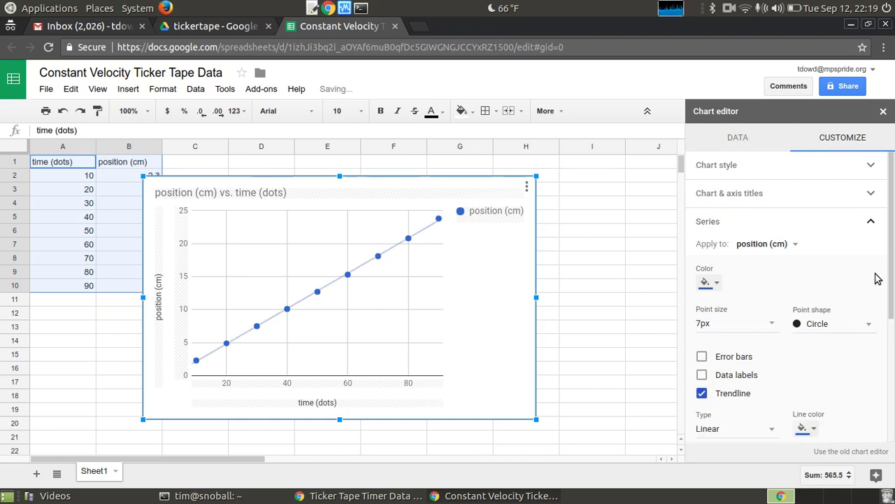
pyautogui.scroll(-1, 887, 301)
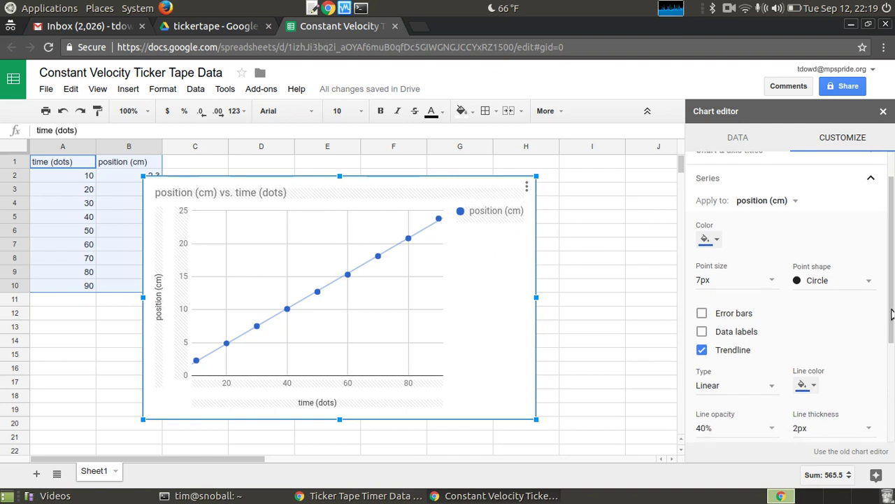
pyautogui.scroll(-2, 888, 315)
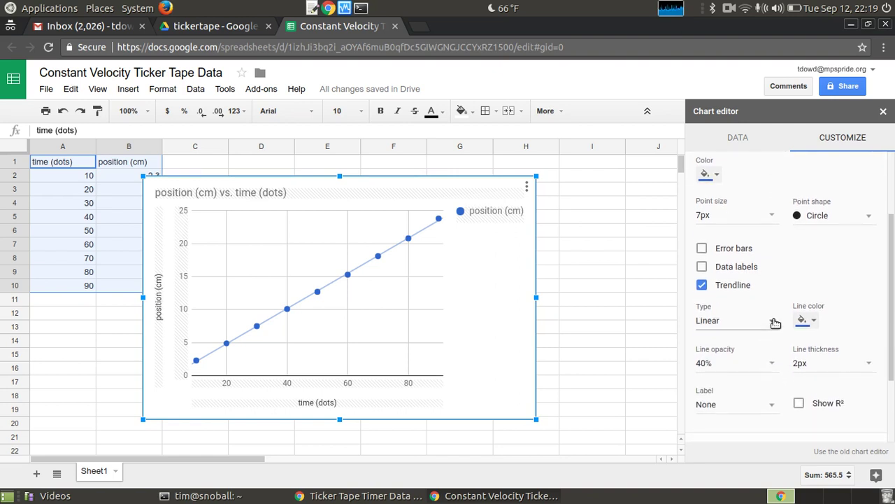
pyautogui.click(774, 322)
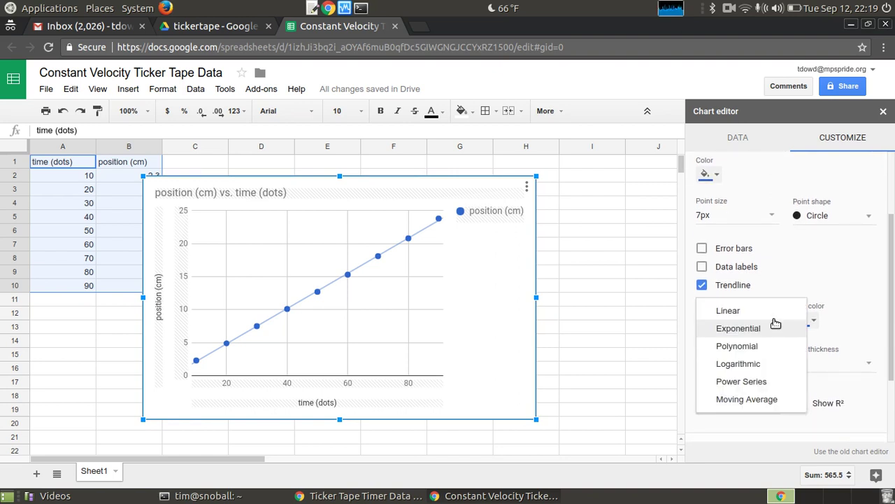
pyautogui.click(765, 313)
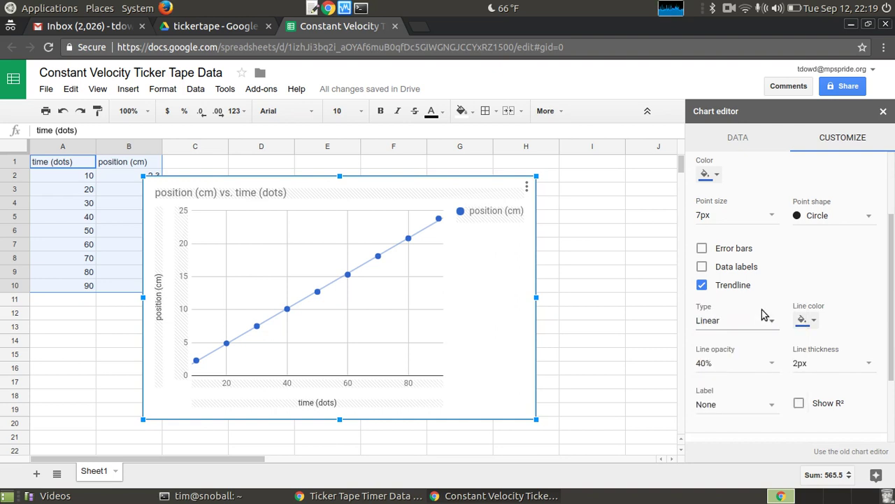
pyautogui.click(774, 408)
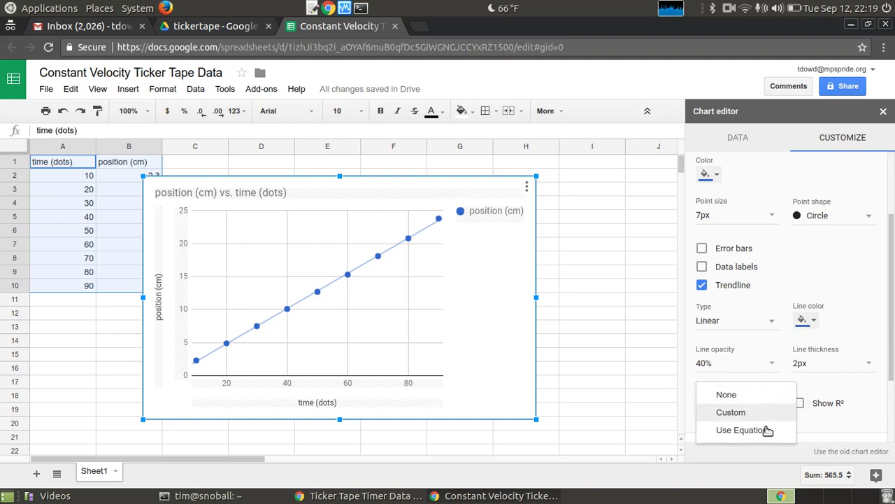
pyautogui.click(765, 437)
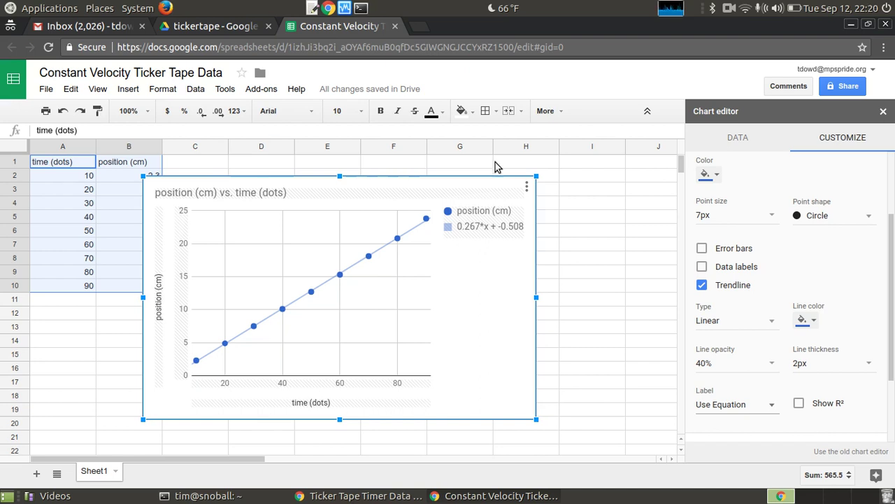
# Close the chart editor and move the chart below the data table, starting at row 11
pyautogui.click(883, 113)
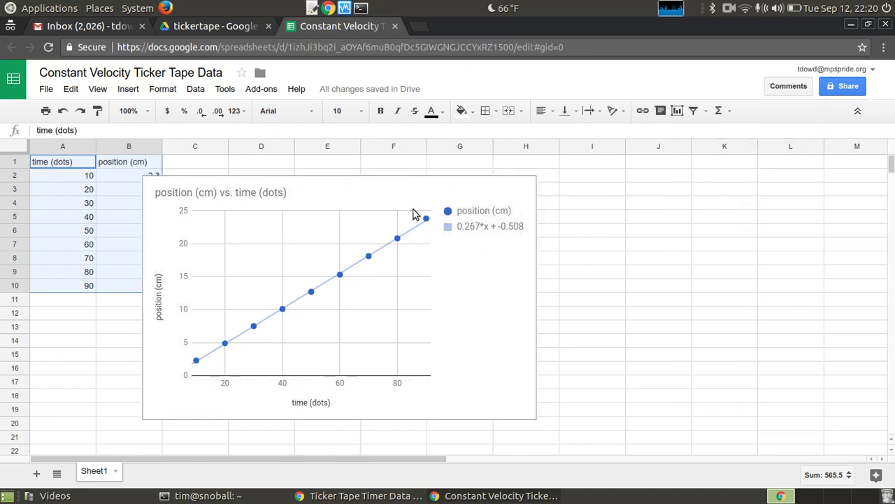
pyautogui.click(366, 187)
pyautogui.moveTo(366, 187); pyautogui.dragTo(255, 305)
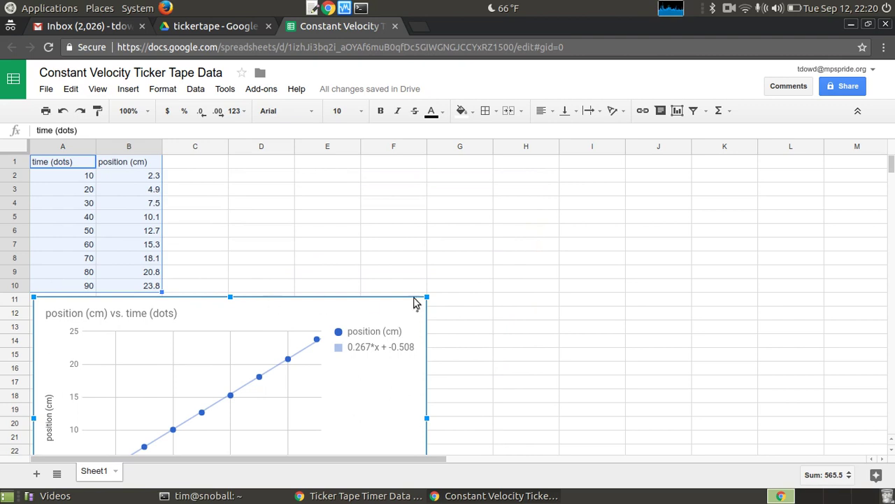
pyautogui.click(474, 314)
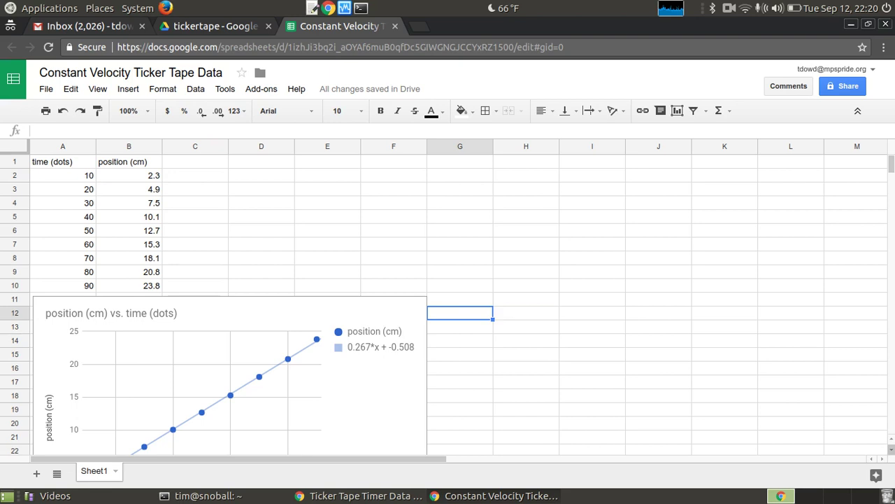
pyautogui.scroll(-3, 474, 314)
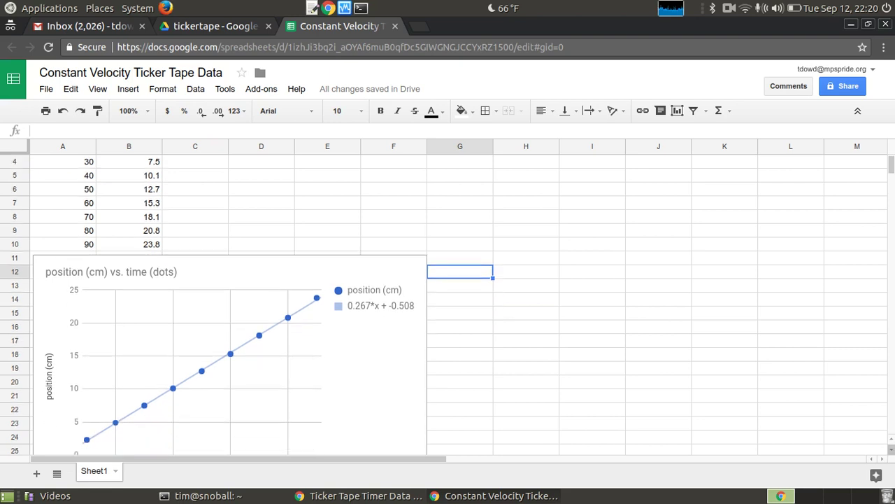
pyautogui.scroll(-2, 474, 315)
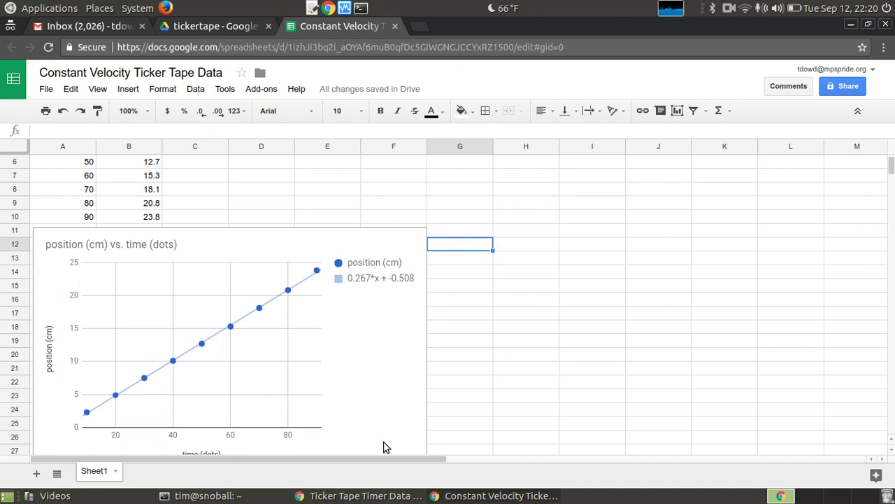
pyautogui.click(892, 453)
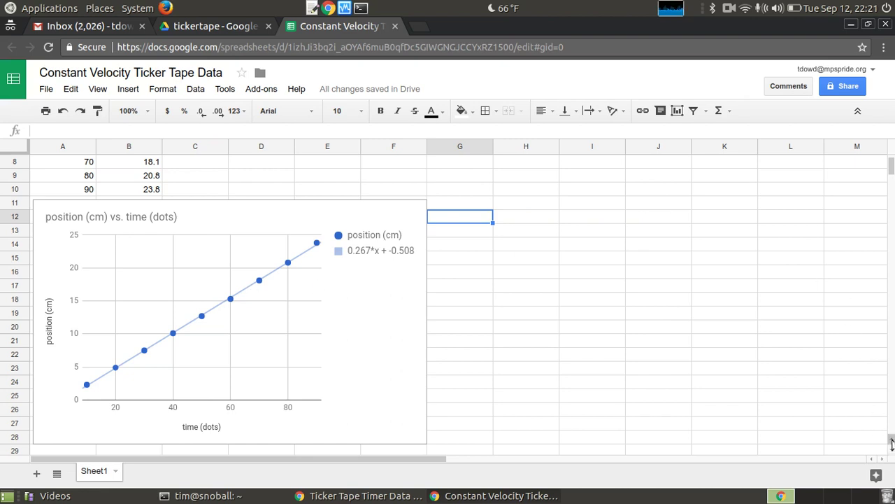
pyautogui.scroll(3, 892, 443)
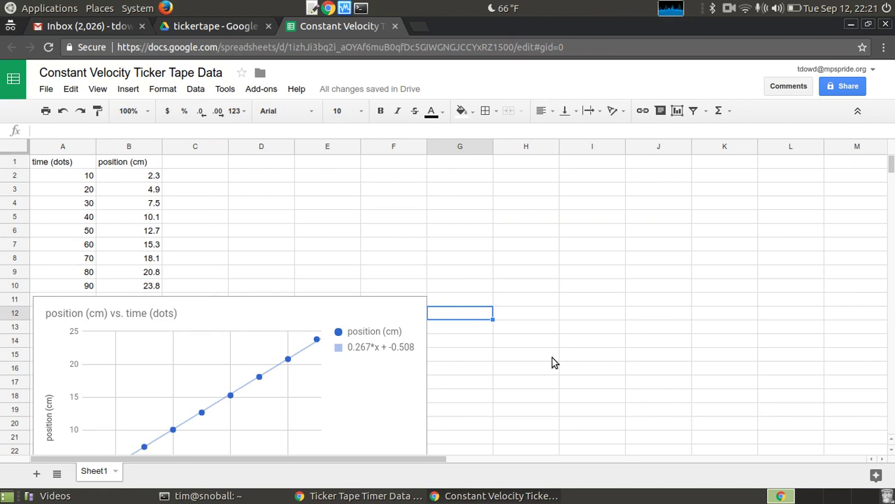
# Add the heading 'velocity (cm/dot)' in cell C1
pyautogui.click(212, 166)
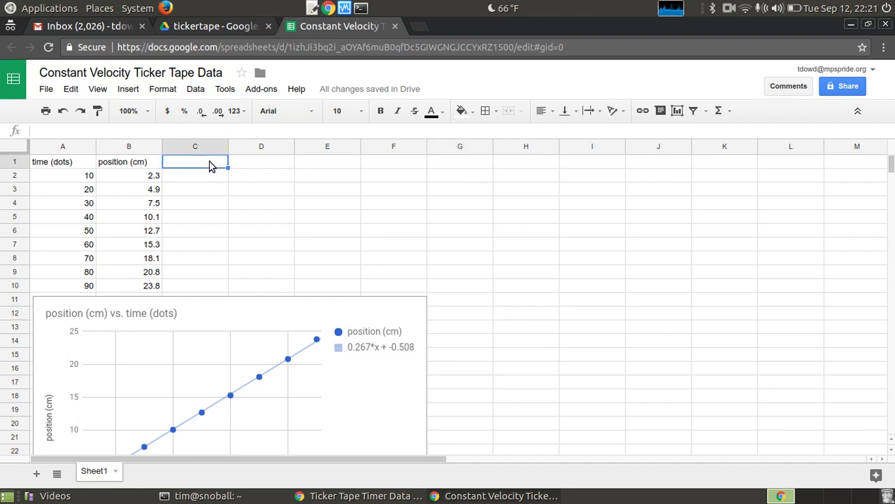
pyautogui.write('velocity')
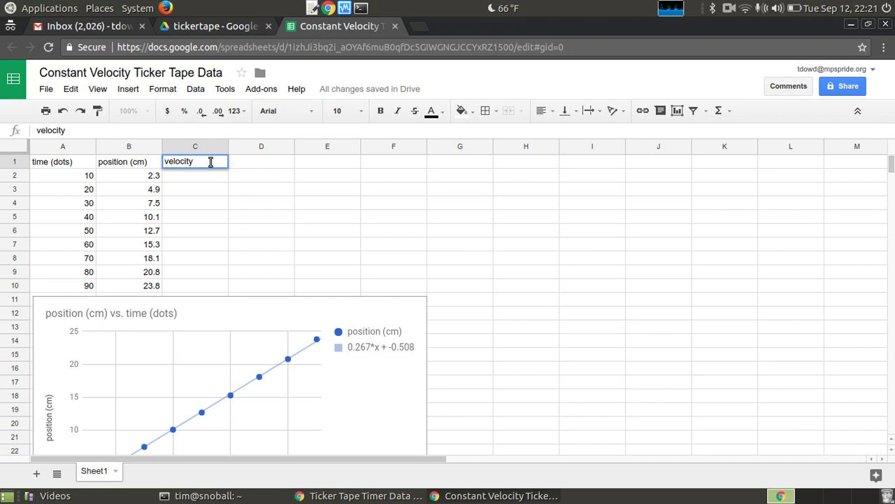
pyautogui.write('(cm/dot)')
pyautogui.click(207, 180)
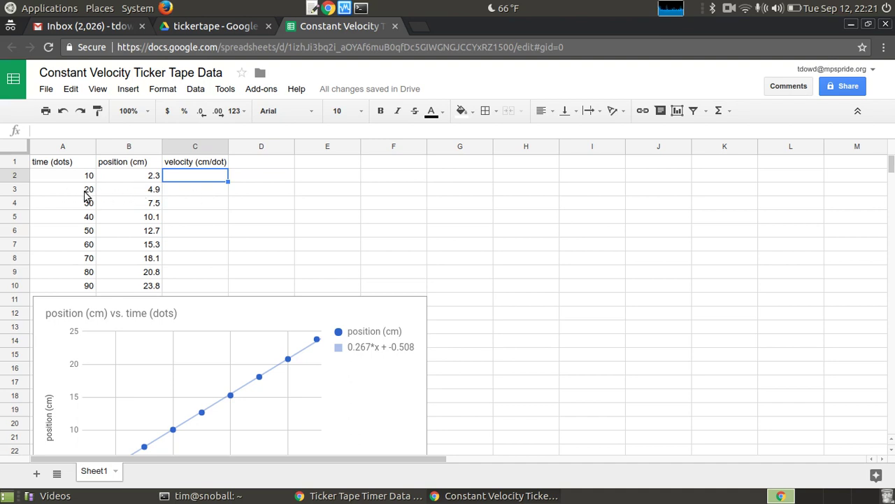
pyautogui.click(175, 194)
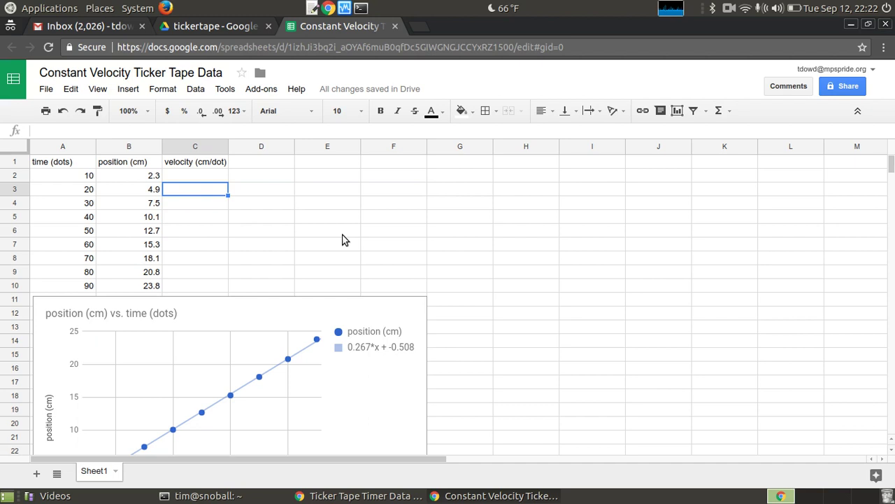
# Enter the formula =(B3-B2)/(A3-A2) in C3, giving a first velocity of 0.26 cm/dot
pyautogui.write('=')
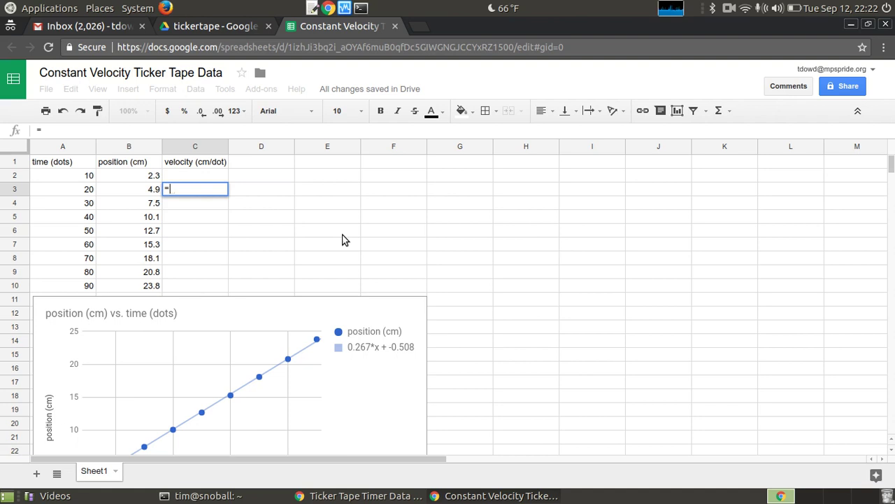
pyautogui.write('(')
pyautogui.click(151, 193)
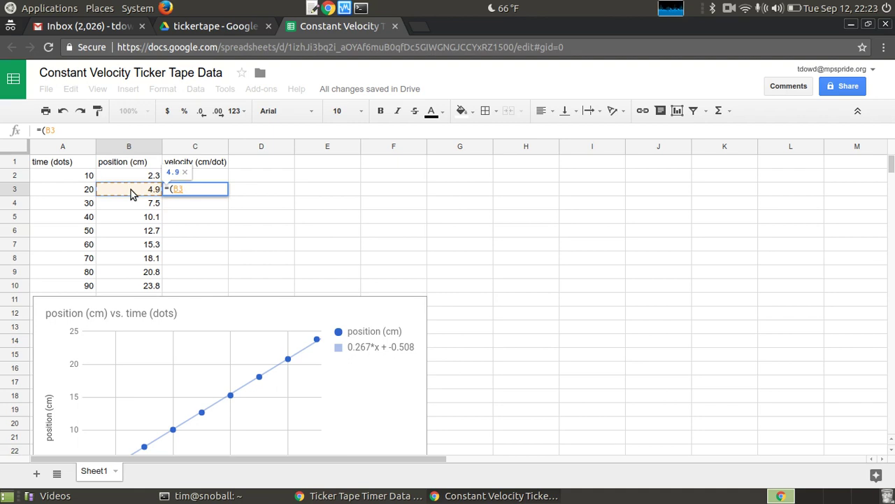
pyautogui.write('-')
pyautogui.click(138, 181)
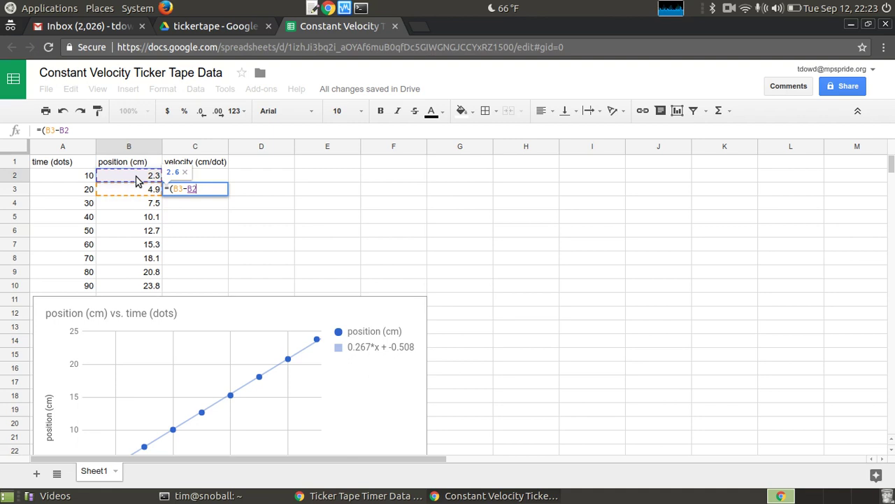
pyautogui.write(')')
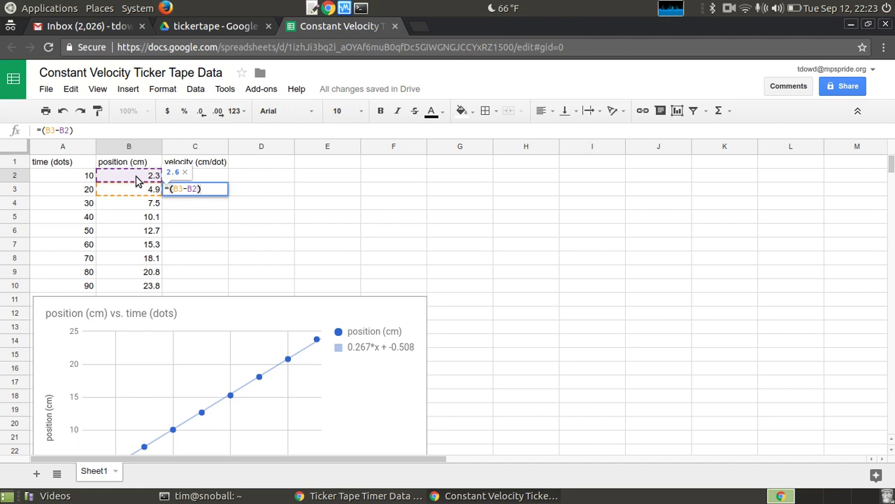
pyautogui.write('/')
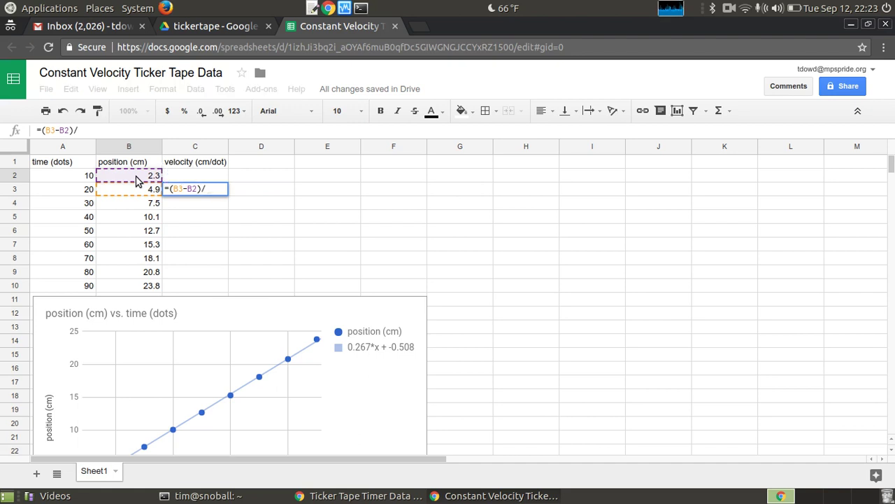
pyautogui.write('(')
pyautogui.click(88, 193)
pyautogui.write('-')
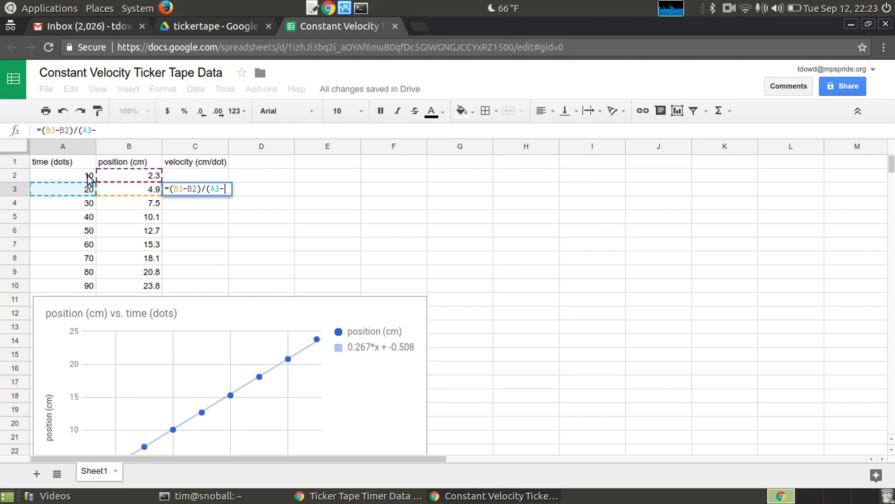
pyautogui.click(88, 179)
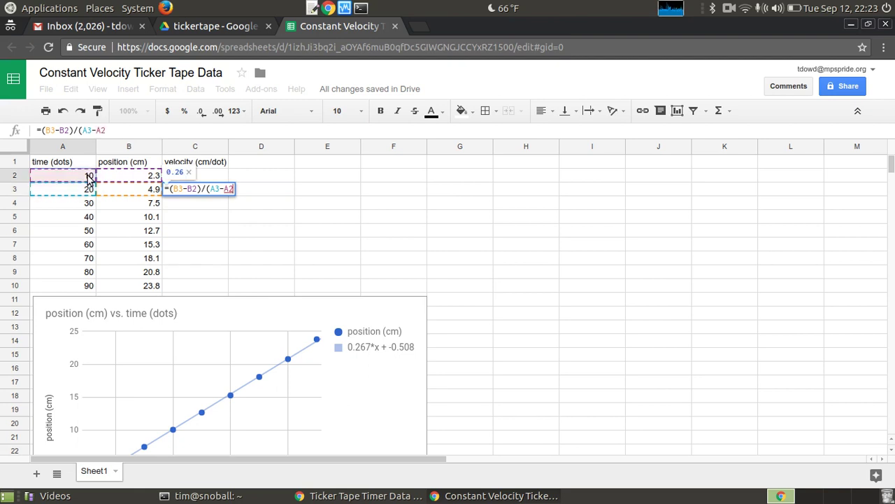
pyautogui.write(')')
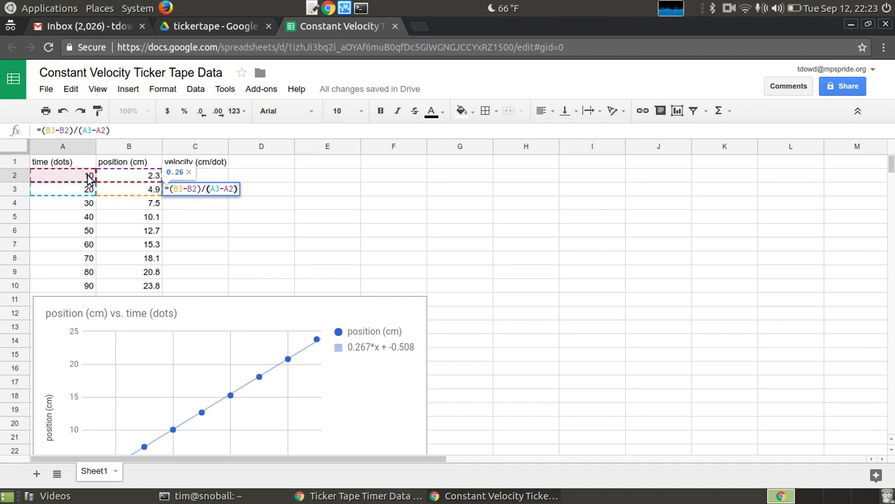
pyautogui.press('Return')
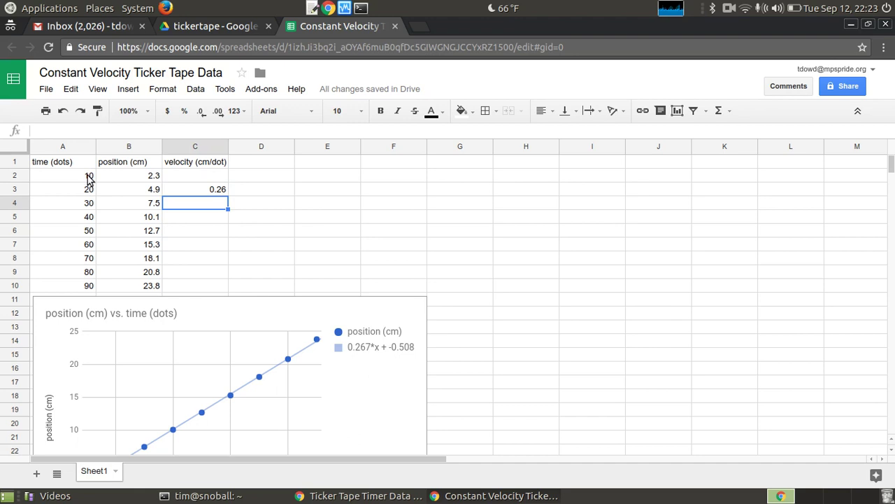
# Fill the velocity formula from C3 down to C10 and check the copied formulas
pyautogui.click(203, 194)
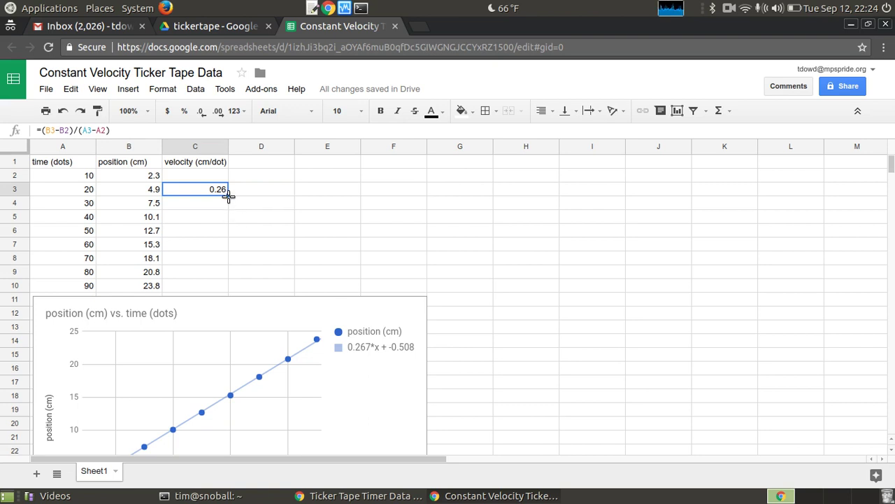
pyautogui.moveTo(228, 195); pyautogui.dragTo(225, 286)
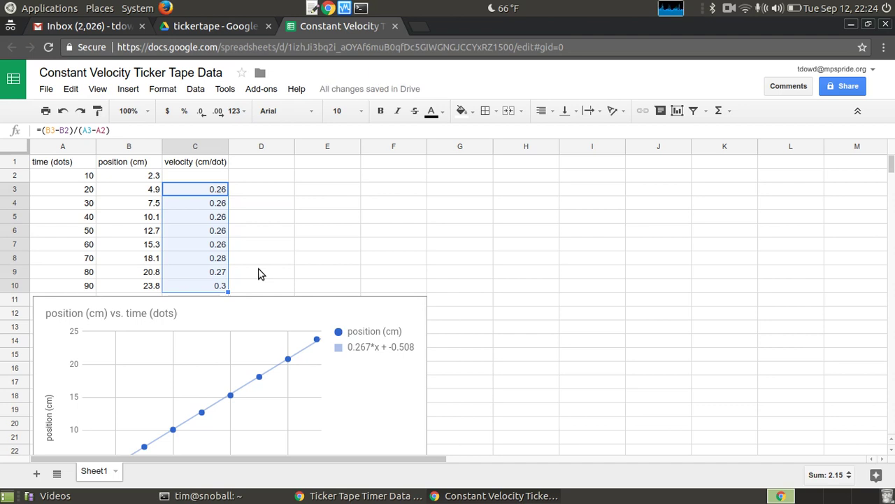
pyautogui.click(214, 207)
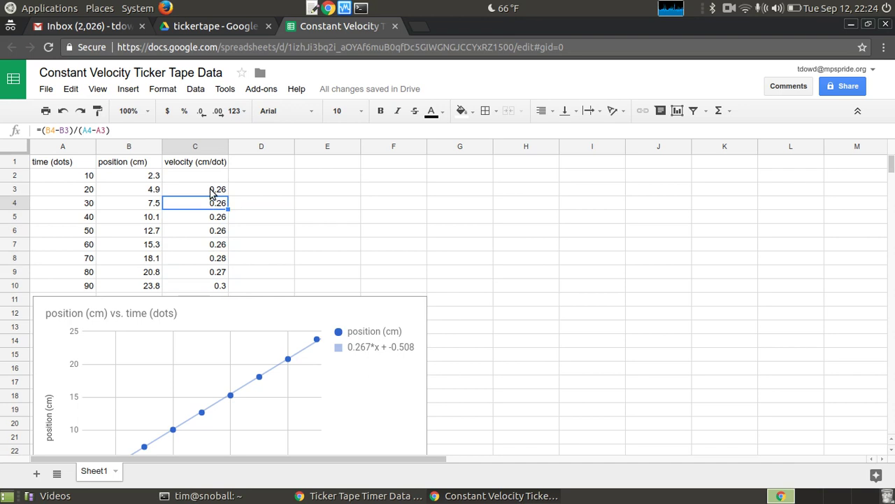
pyautogui.click(212, 193)
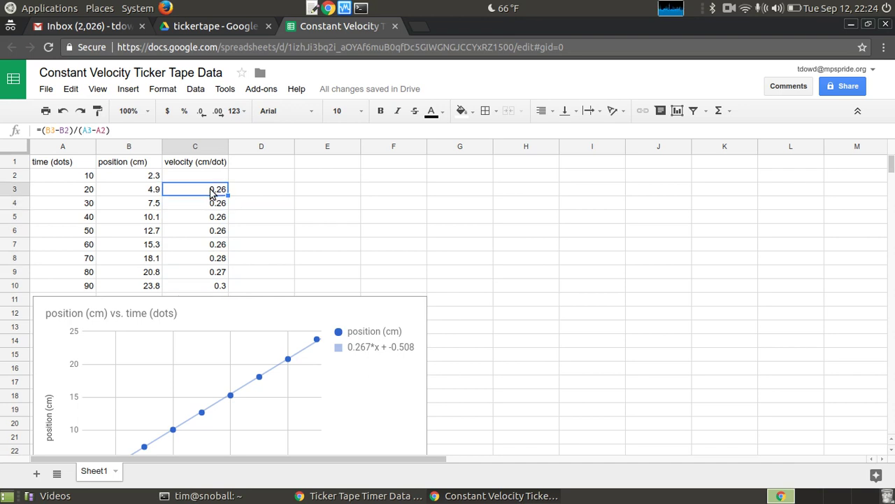
pyautogui.press('Down')
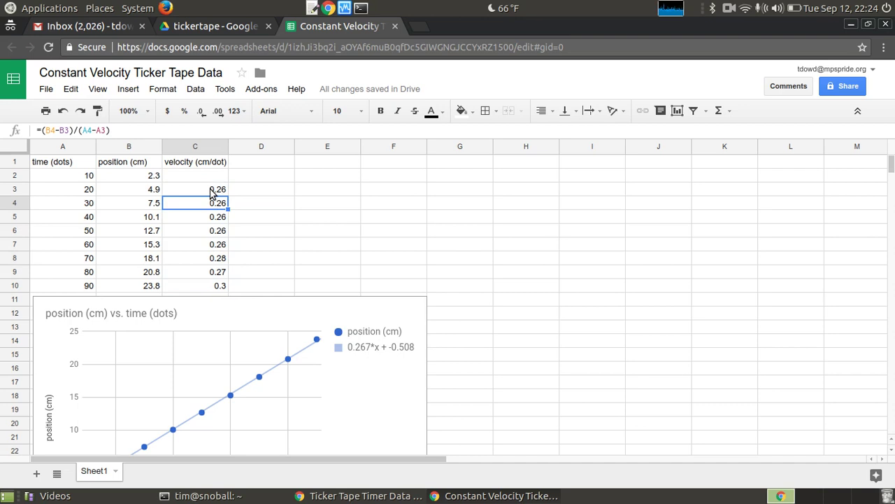
pyautogui.press('Down')
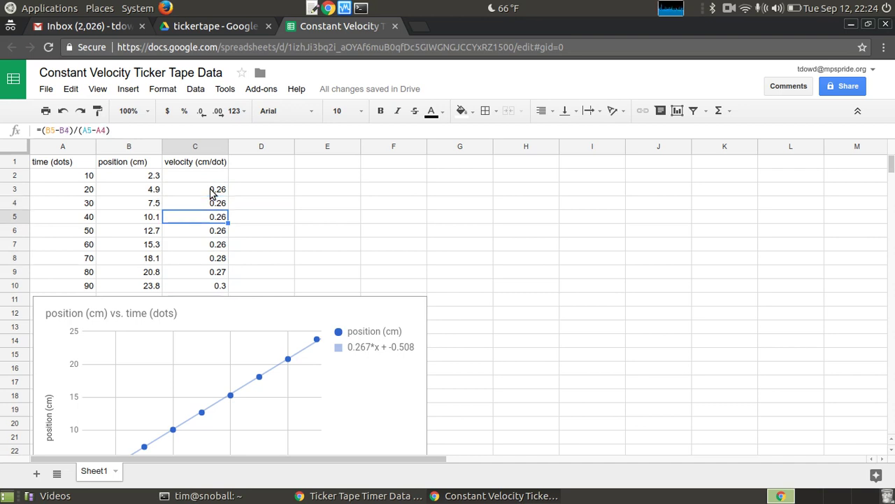
pyautogui.press('Down')
pyautogui.press('Down')
pyautogui.press('Down')
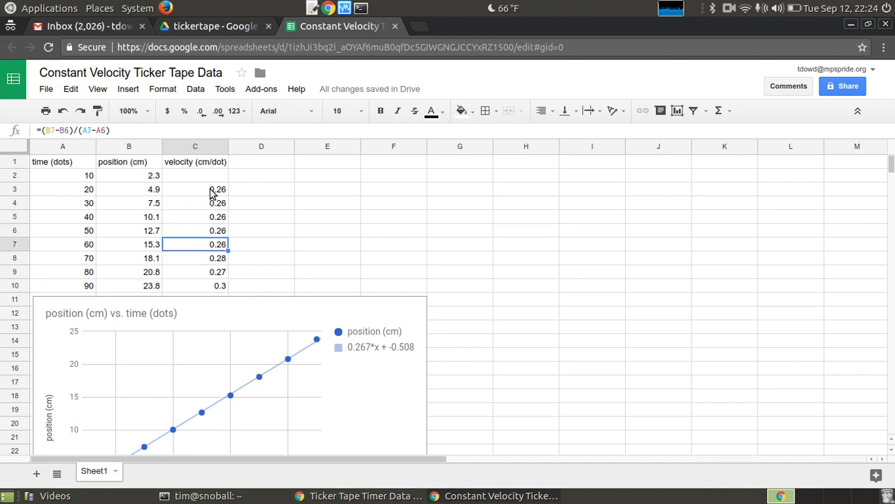
pyautogui.press('Up')
pyautogui.press('Up')
pyautogui.press('Up')
pyautogui.press('Up')
pyautogui.press('Up')
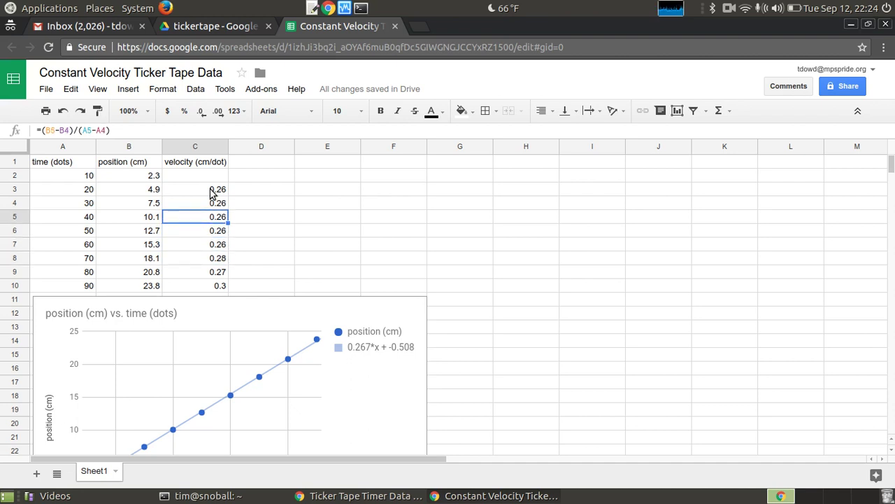
pyautogui.press('Up')
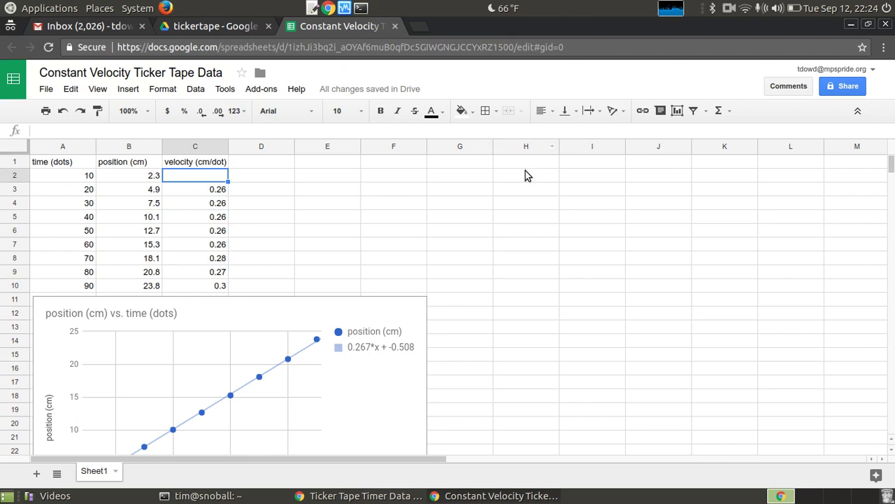
pyautogui.click(891, 452)
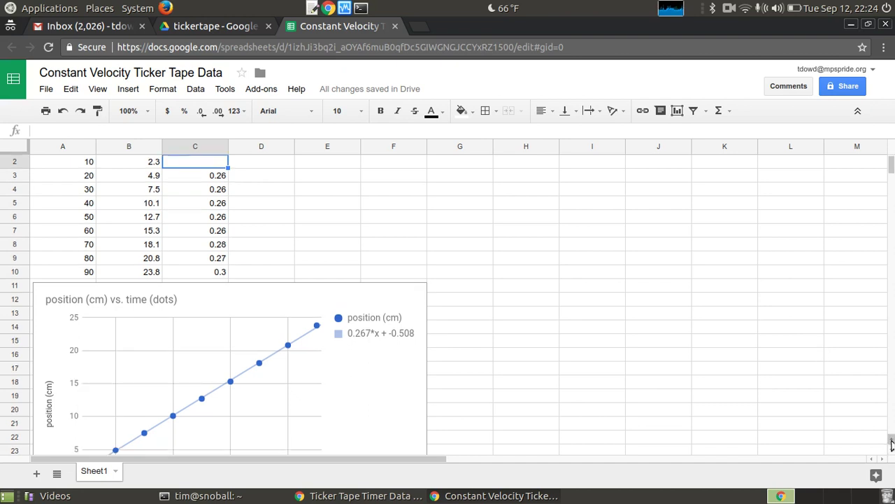
pyautogui.click(891, 443)
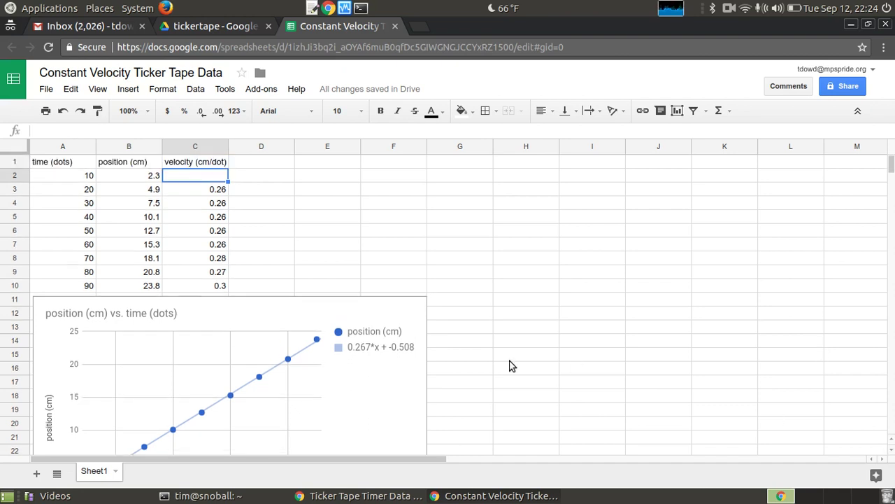
# Select the time and position data A1:B10, including the headers
pyautogui.click(69, 167)
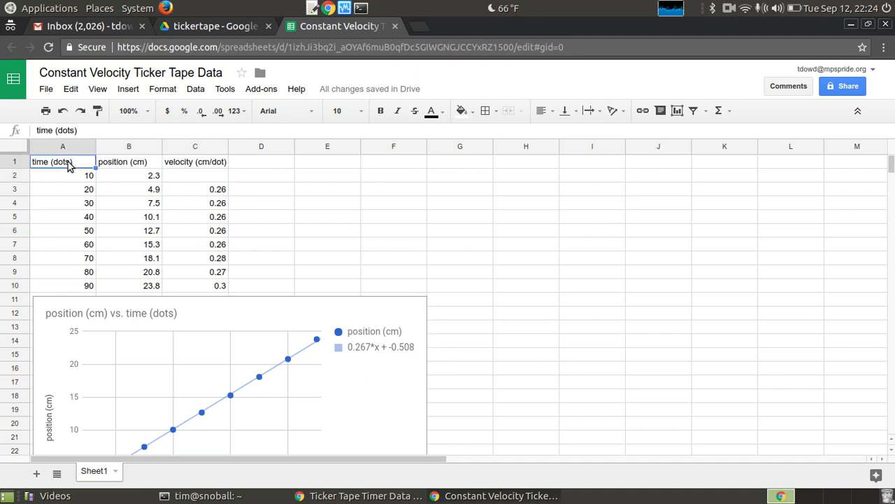
pyautogui.hotkey('shift', 'Right')
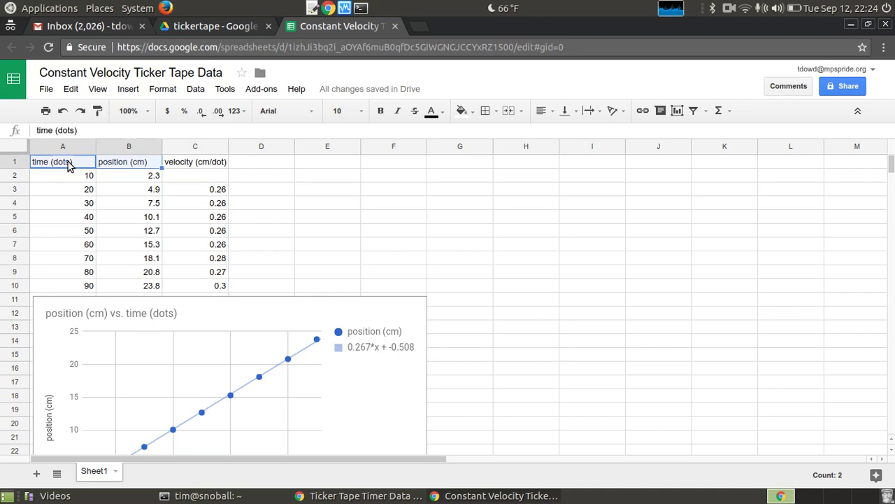
pyautogui.hotkey('shift', 'Down')
pyautogui.hotkey('shift', 'Down')
pyautogui.hotkey('shift', 'Down')
pyautogui.hotkey('shift', 'Down')
pyautogui.hotkey('shift', 'Down')
pyautogui.hotkey('shift', 'Down')
pyautogui.hotkey('shift', 'Down')
pyautogui.hotkey('shift', 'Down')
pyautogui.hotkey('shift', 'Down')
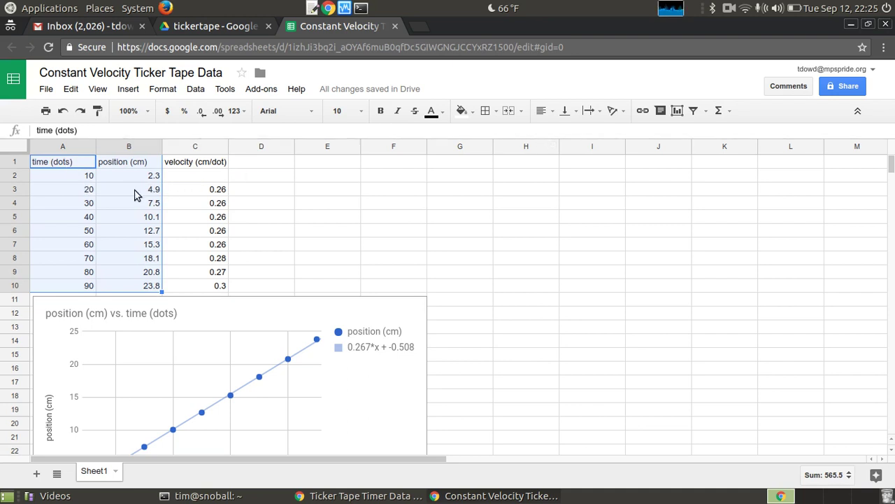
# Insert a new chart from A1:B10 and change its type to a scatter chart
pyautogui.click(677, 112)
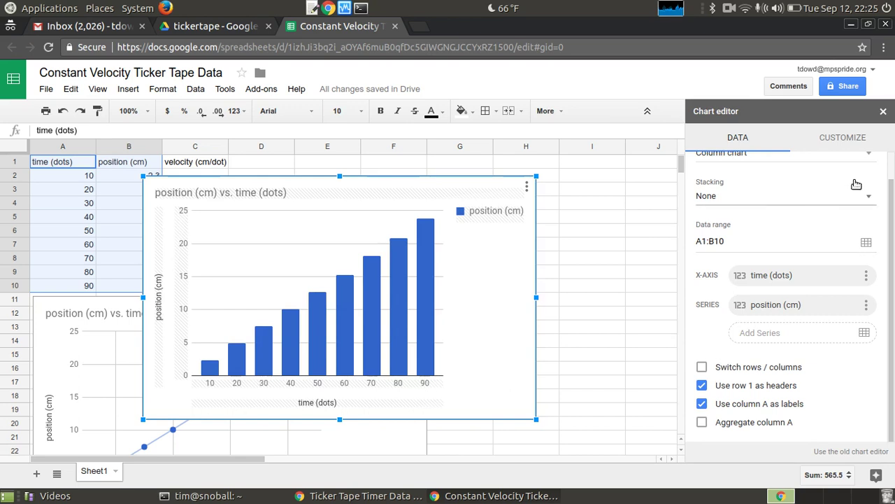
pyautogui.scroll(1, 889, 199)
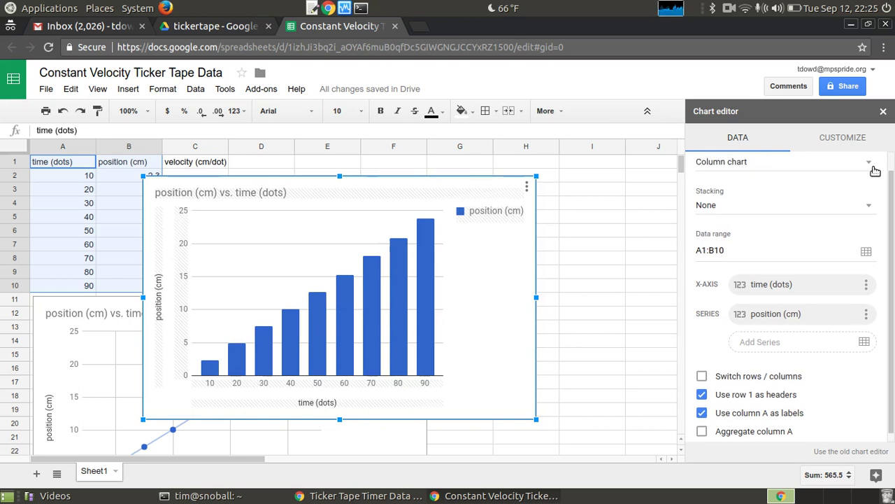
pyautogui.click(871, 165)
pyautogui.moveTo(881, 196); pyautogui.dragTo(880, 299)
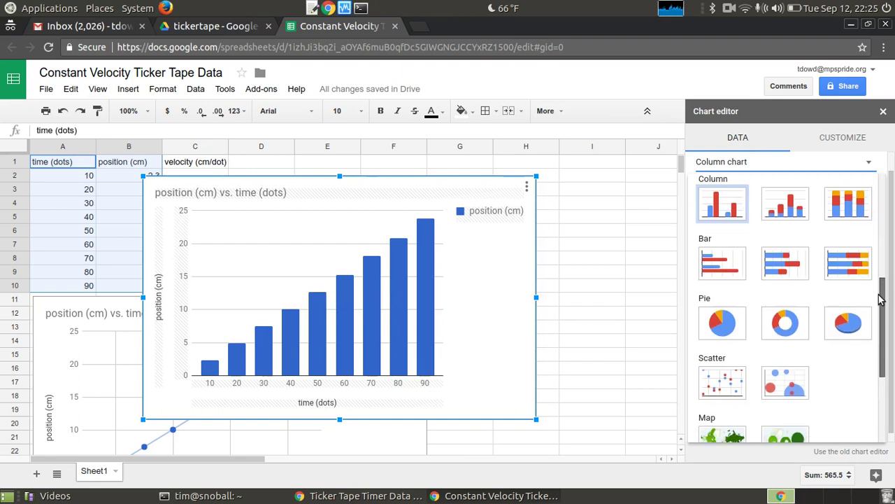
pyautogui.click(710, 375)
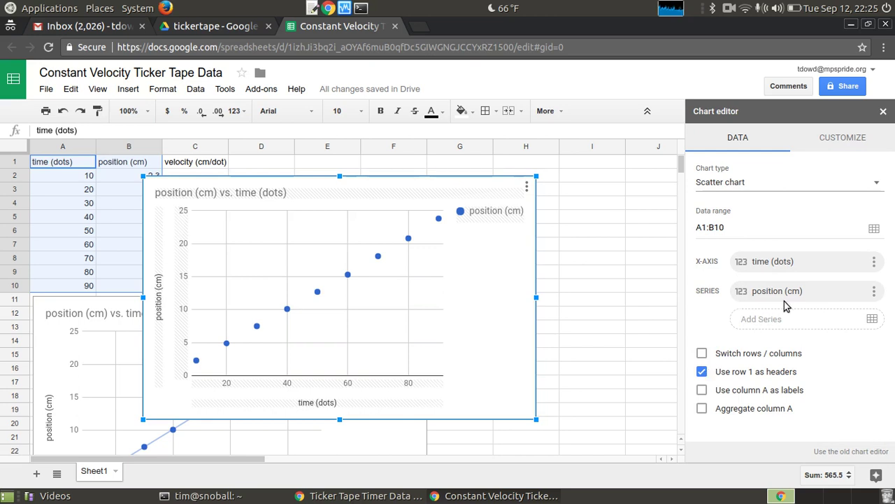
pyautogui.click(875, 291)
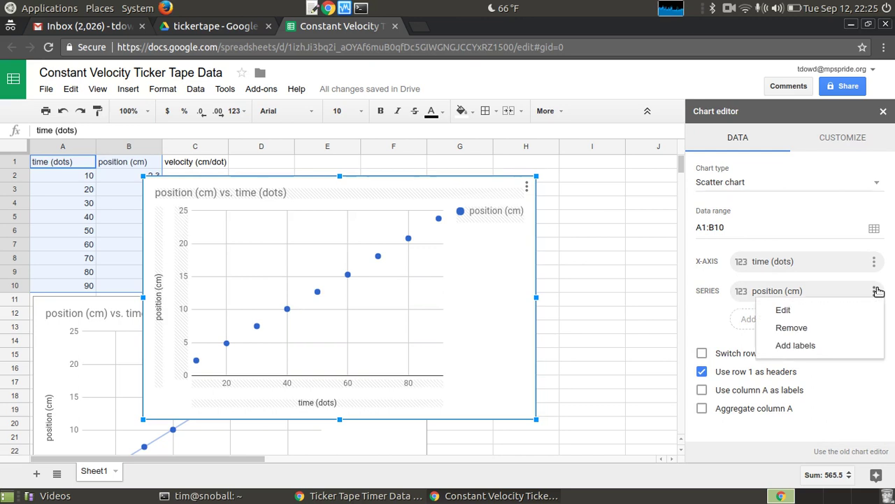
# Switch the chart's series data to the velocity column C1:C10
pyautogui.click(847, 309)
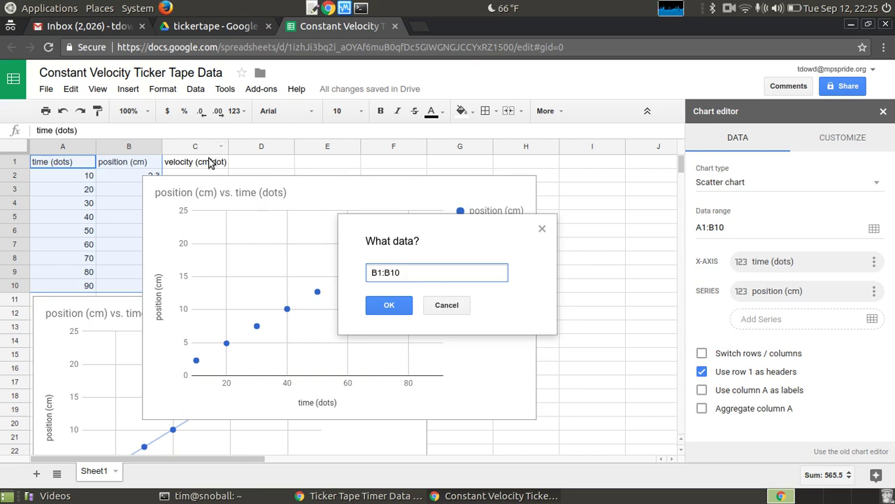
pyautogui.moveTo(211, 161); pyautogui.dragTo(212, 291)
pyautogui.click(383, 305)
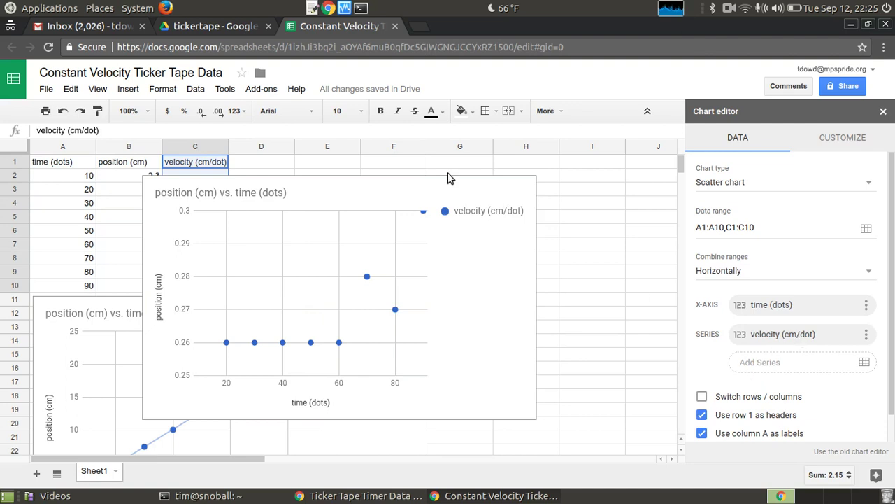
# Retitle the second chart 'velocity (cm/dot) vs. time (dots)'
pyautogui.click(835, 137)
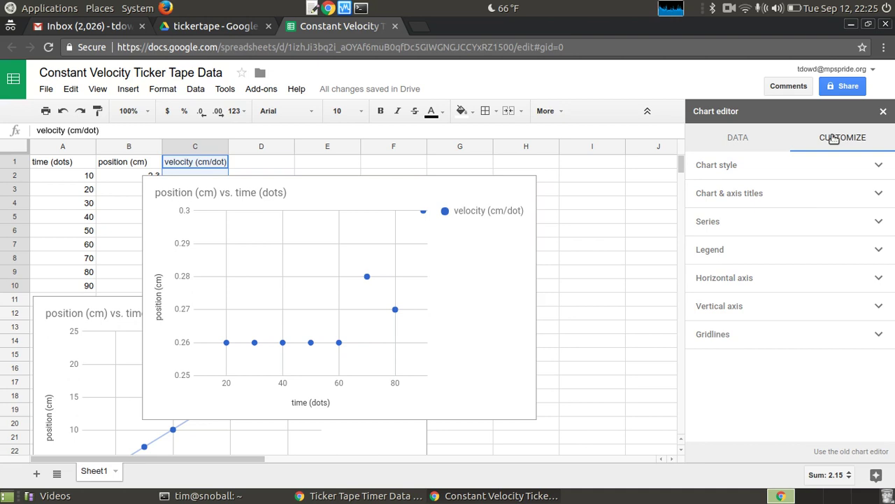
pyautogui.click(801, 199)
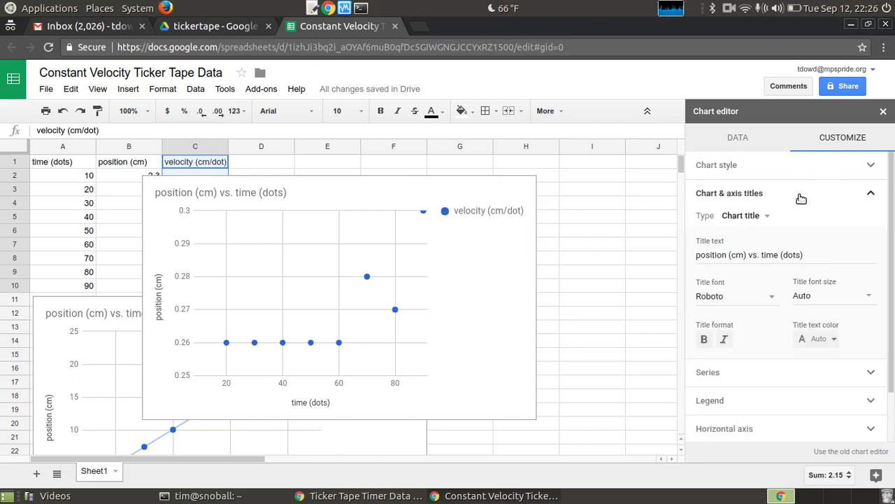
pyautogui.click(713, 255)
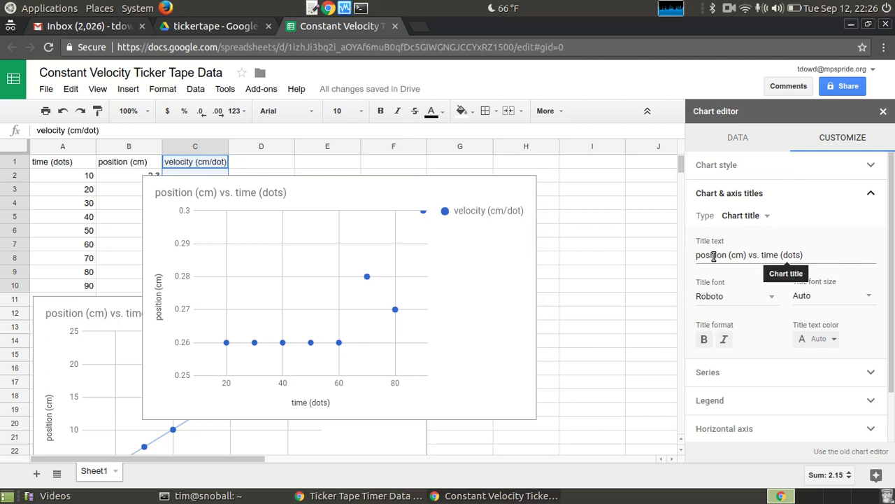
pyautogui.doubleClick(714, 255)
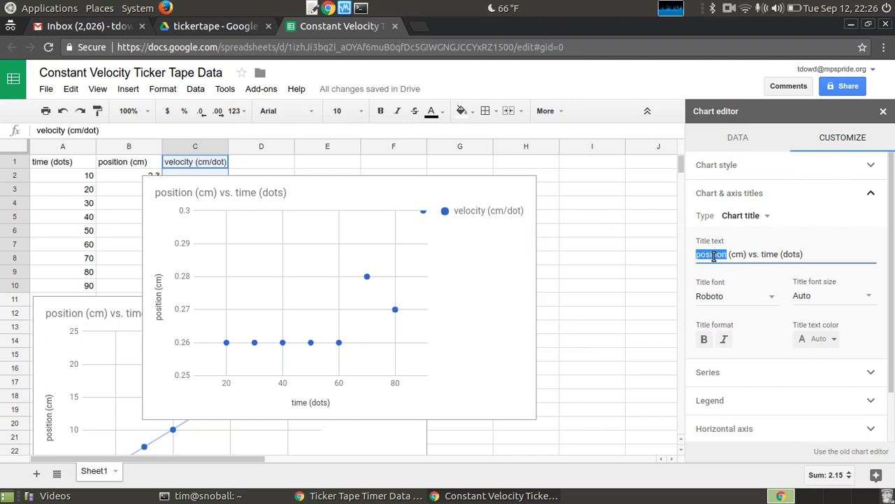
pyautogui.write('velocity (cm')
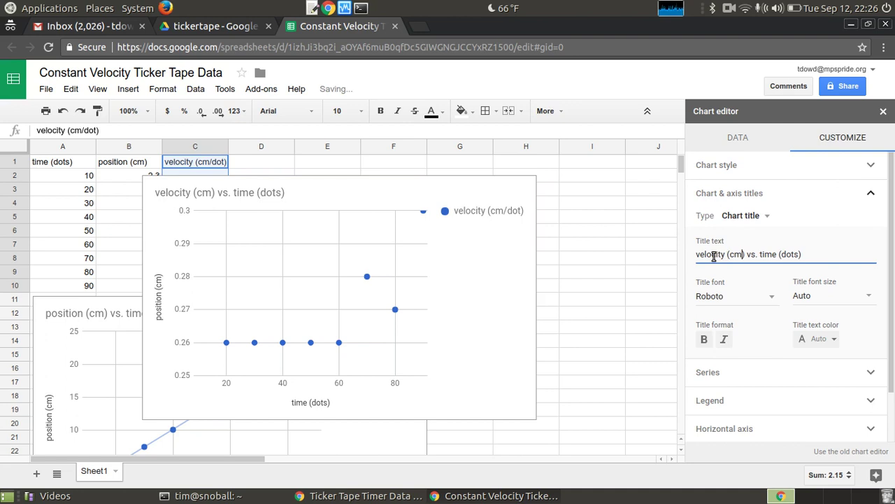
pyautogui.write('/dot')
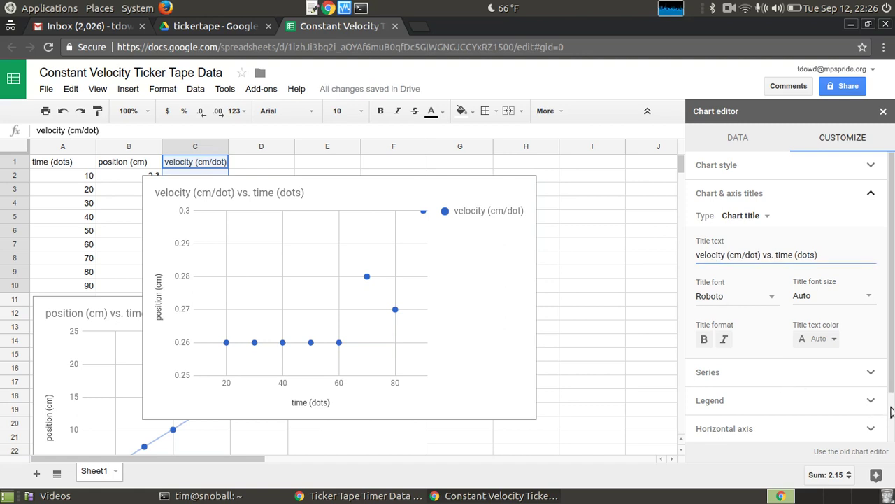
pyautogui.scroll(-1, 890, 406)
pyautogui.scroll(-2, 889, 423)
# Rename the velocity chart's vertical axis title to 'velocity (cm/dot)'
pyautogui.click(870, 398)
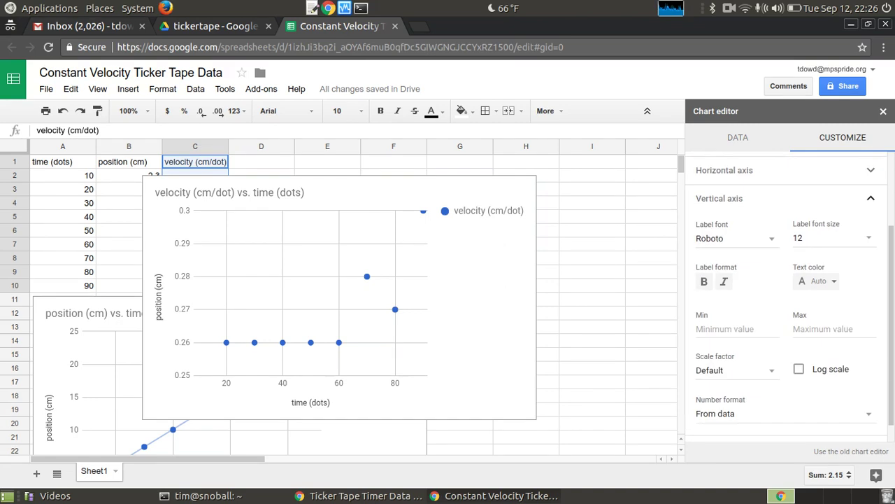
pyautogui.click(161, 283)
pyautogui.click(161, 283)
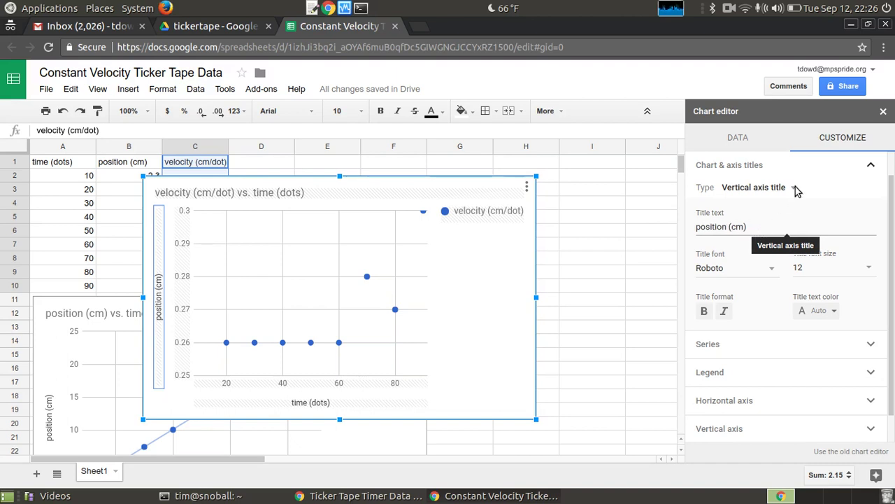
pyautogui.scroll(1, 890, 214)
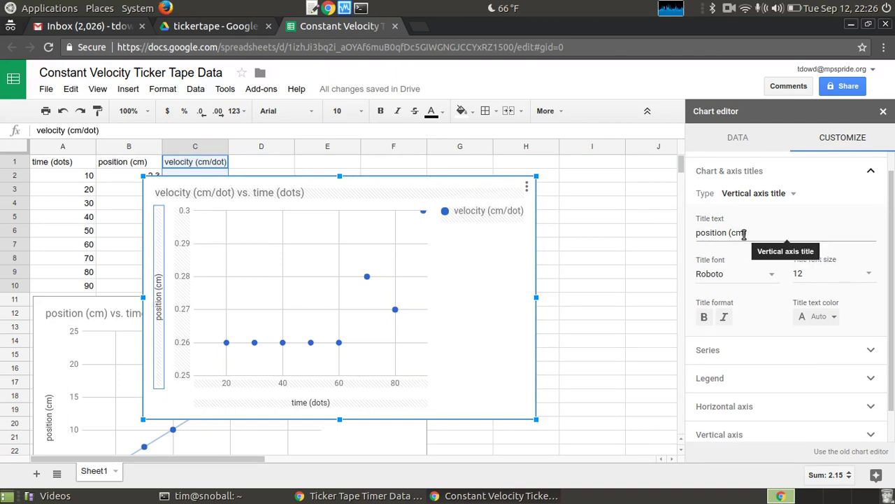
pyautogui.scroll(1, 889, 196)
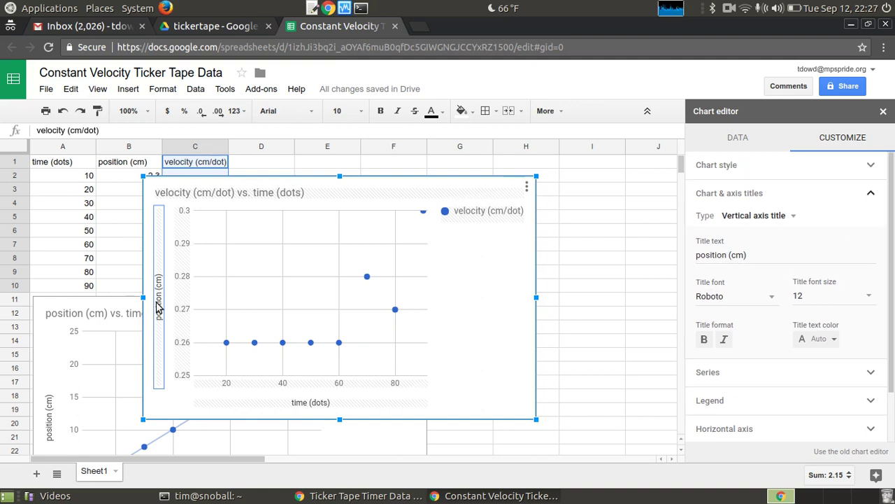
pyautogui.doubleClick(708, 253)
pyautogui.write('velocity')
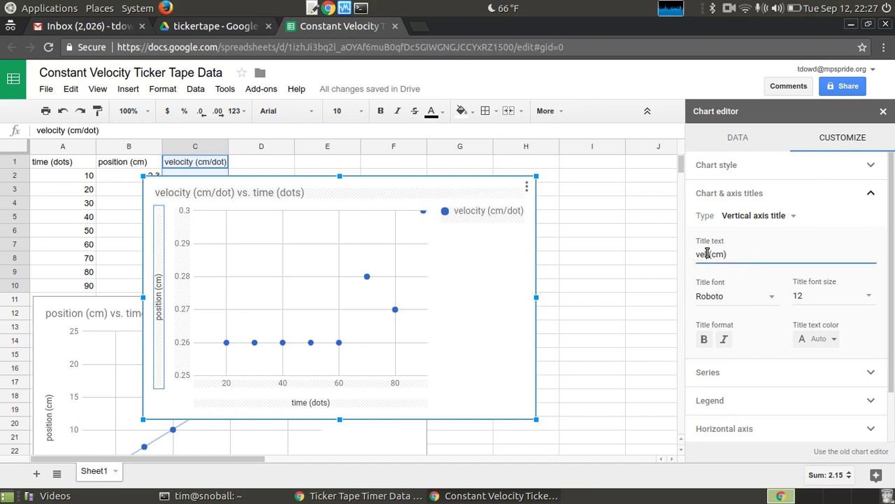
pyautogui.press('Right')
pyautogui.press('Right')
pyautogui.press('Right')
pyautogui.press('Right')
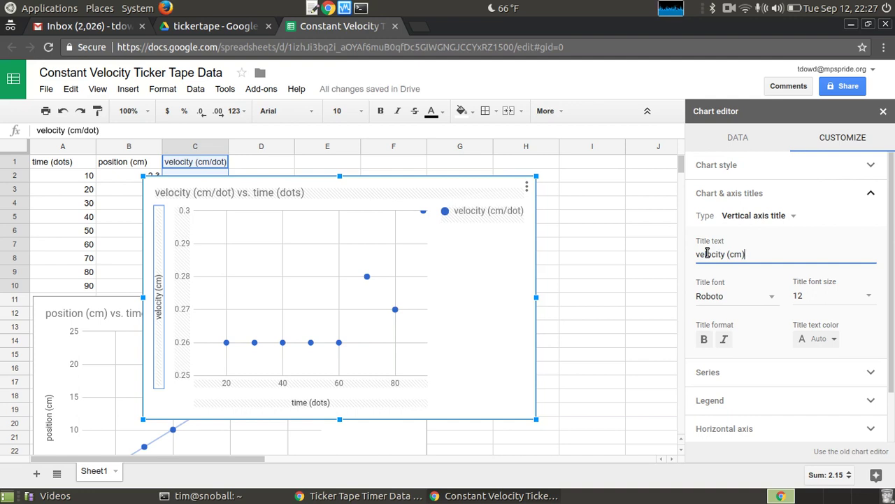
pyautogui.write('/dot')
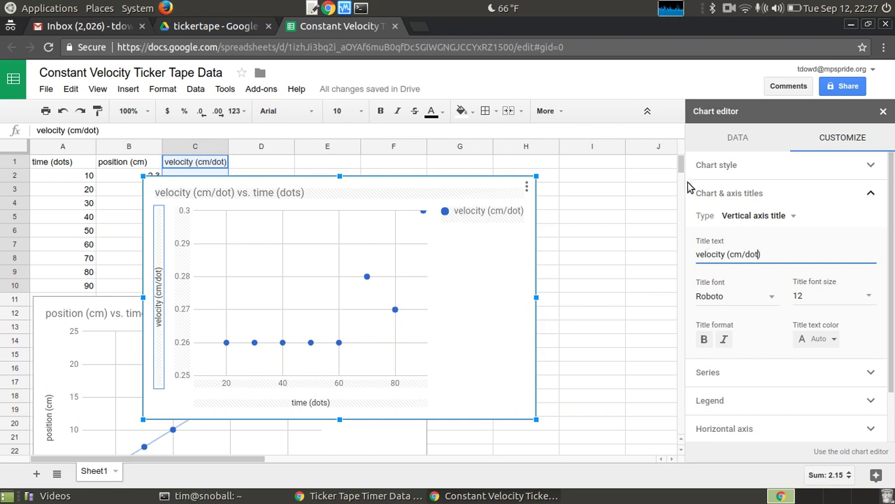
# Place the velocity chart beside the position chart, close the chart editor and scroll to view both
pyautogui.moveTo(249, 182); pyautogui.dragTo(275, 189)
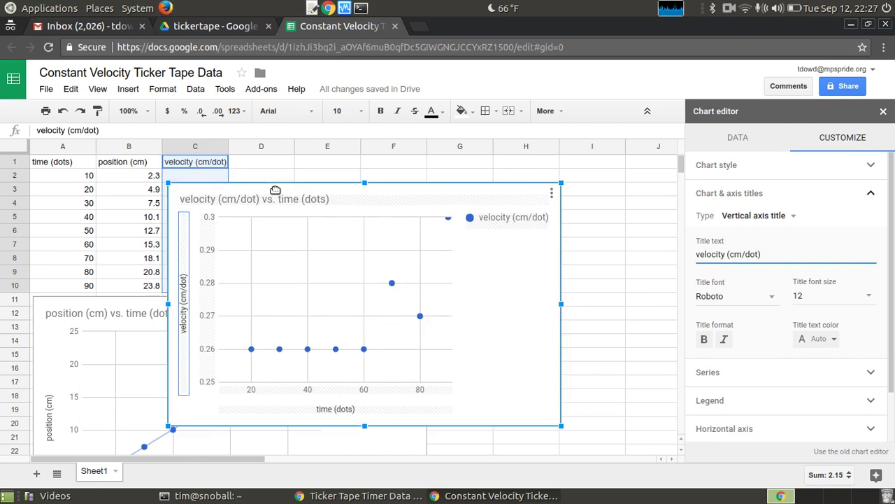
pyautogui.moveTo(391, 243); pyautogui.dragTo(531, 306)
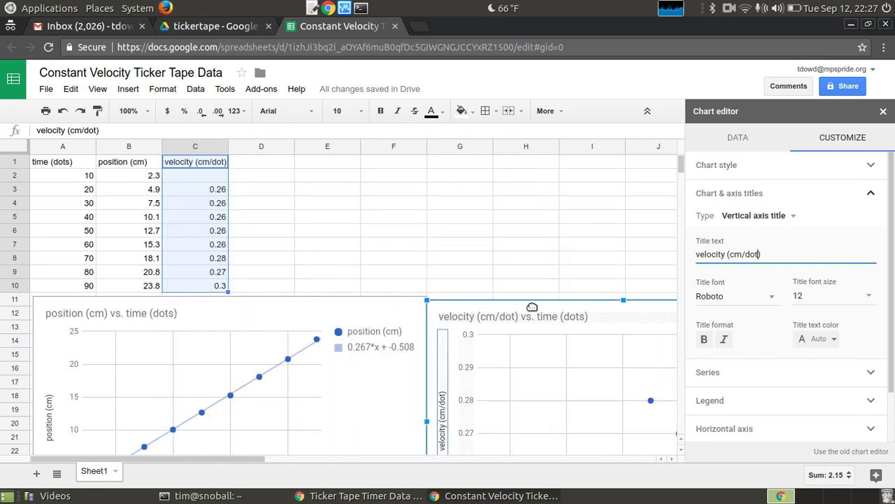
pyautogui.click(883, 112)
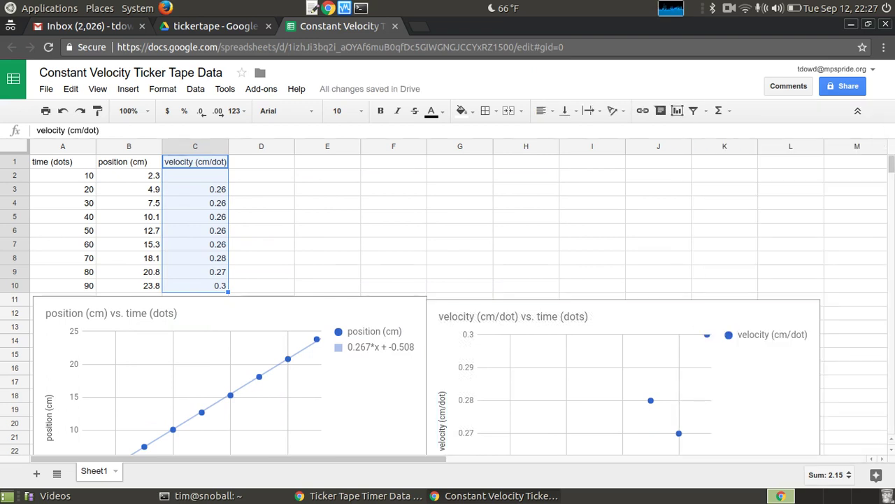
pyautogui.click(891, 451)
pyautogui.click(891, 451)
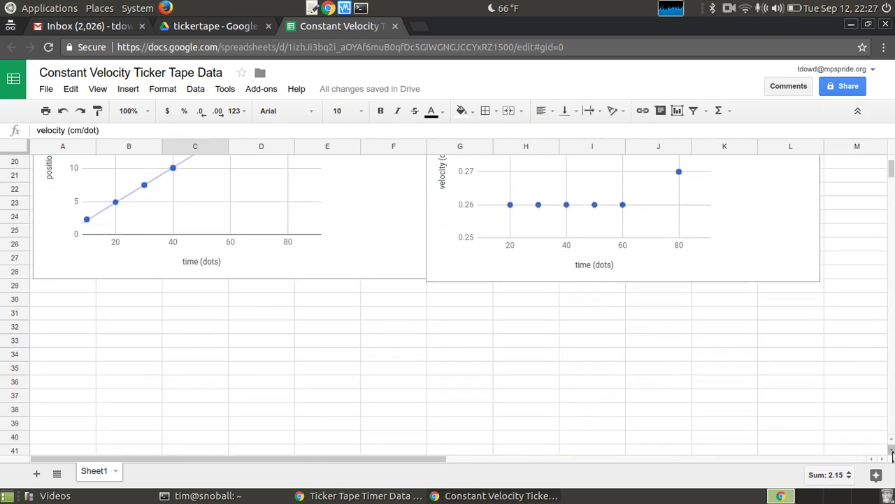
pyautogui.click(892, 445)
pyautogui.click(891, 441)
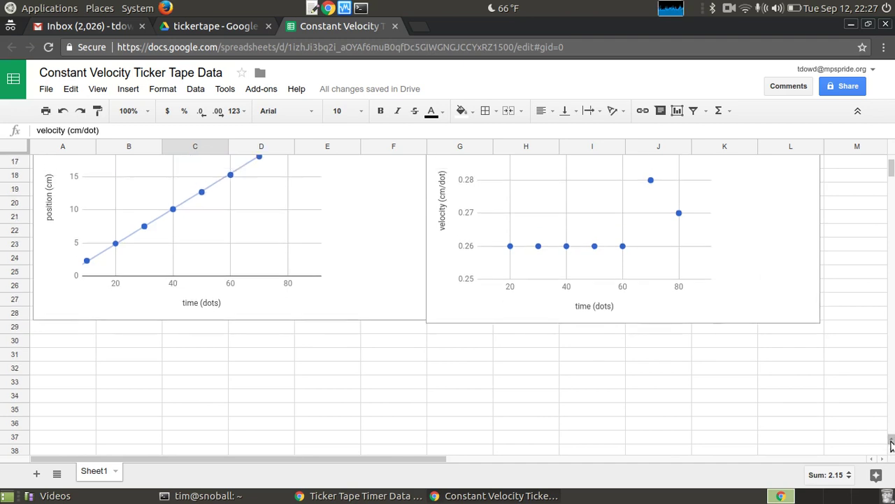
pyautogui.click(891, 442)
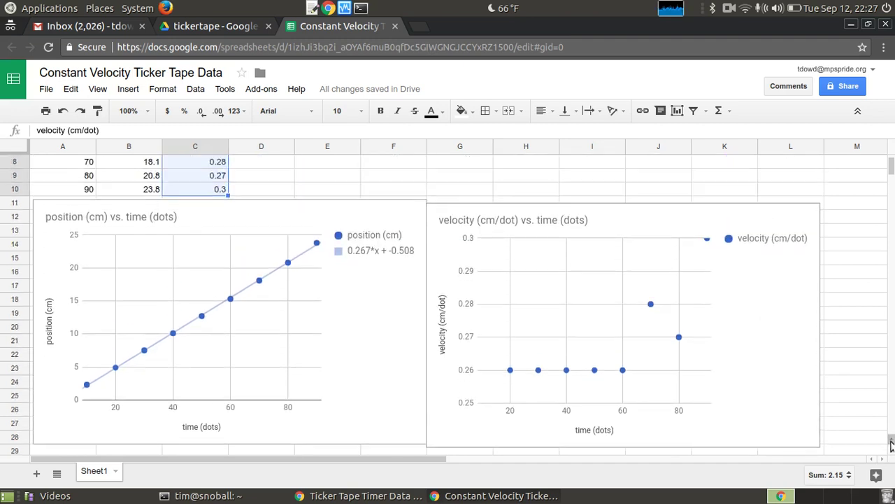